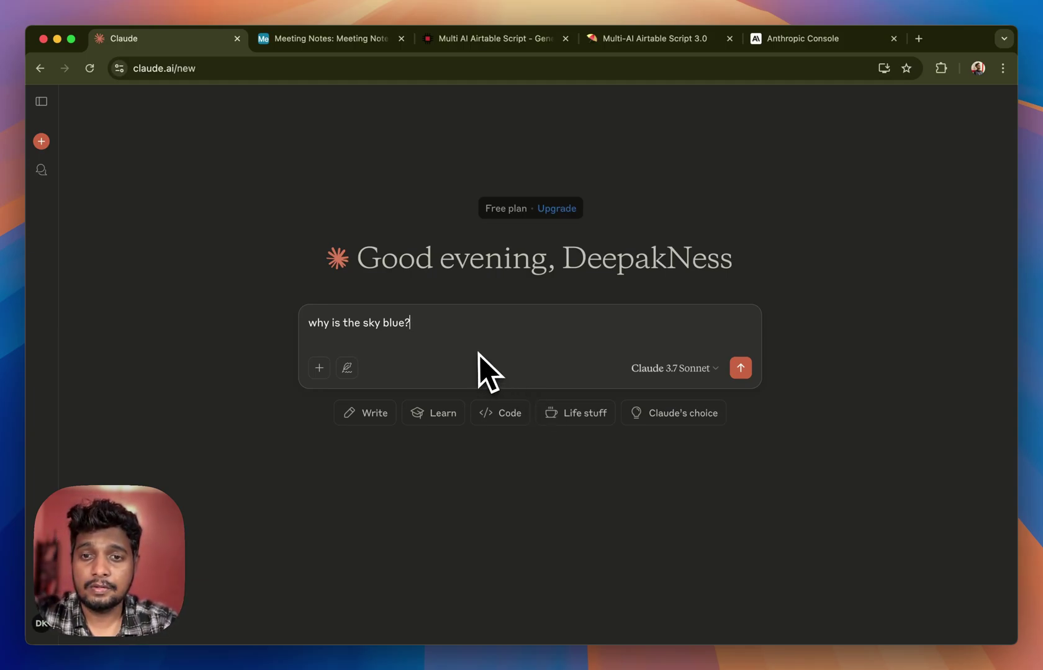
# Send the question "why is the sky blue?" to Claude.
pyautogui.press('Return')
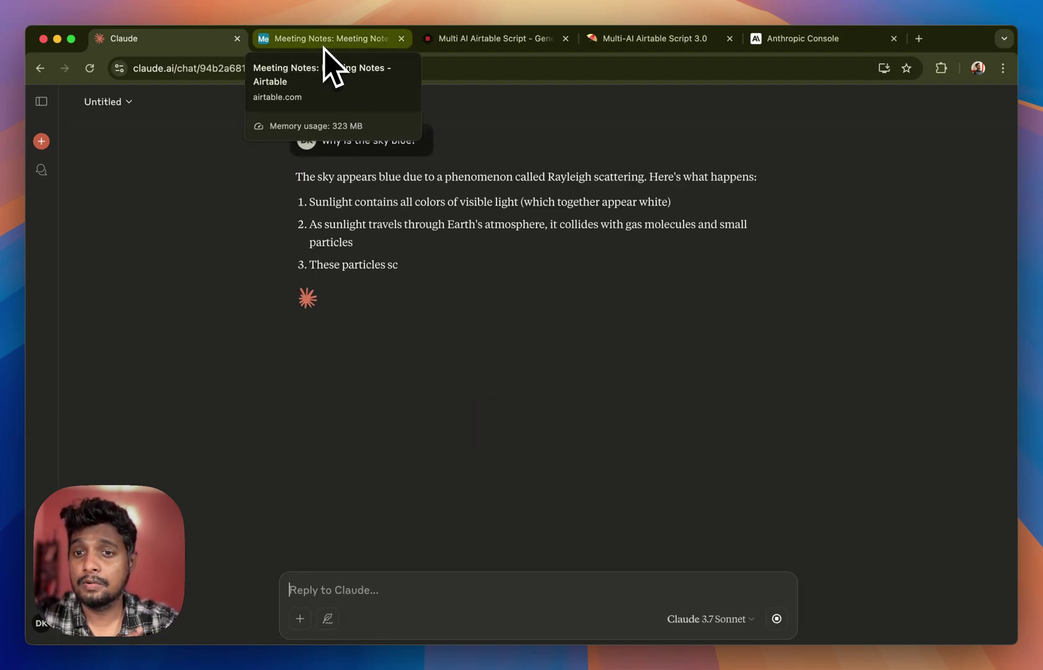
# Switch to the Airtable Meeting Notes base with its empty Summarized Notes column.
pyautogui.click(324, 44)
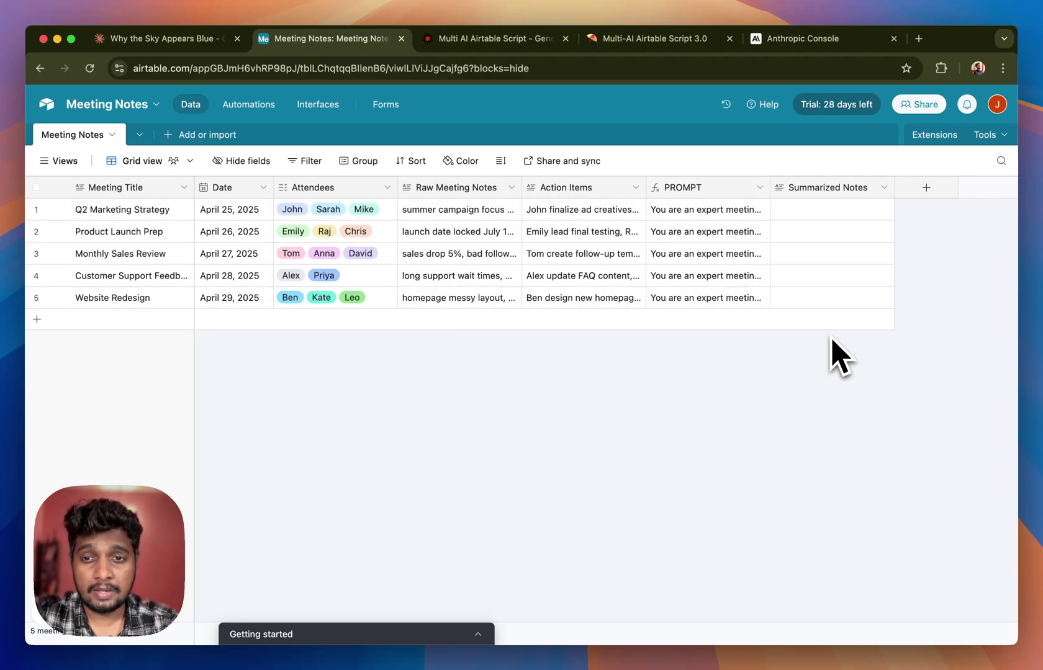
# Switch to the InvertedStone Multi-AI Airtable Script product page.
pyautogui.click(463, 41)
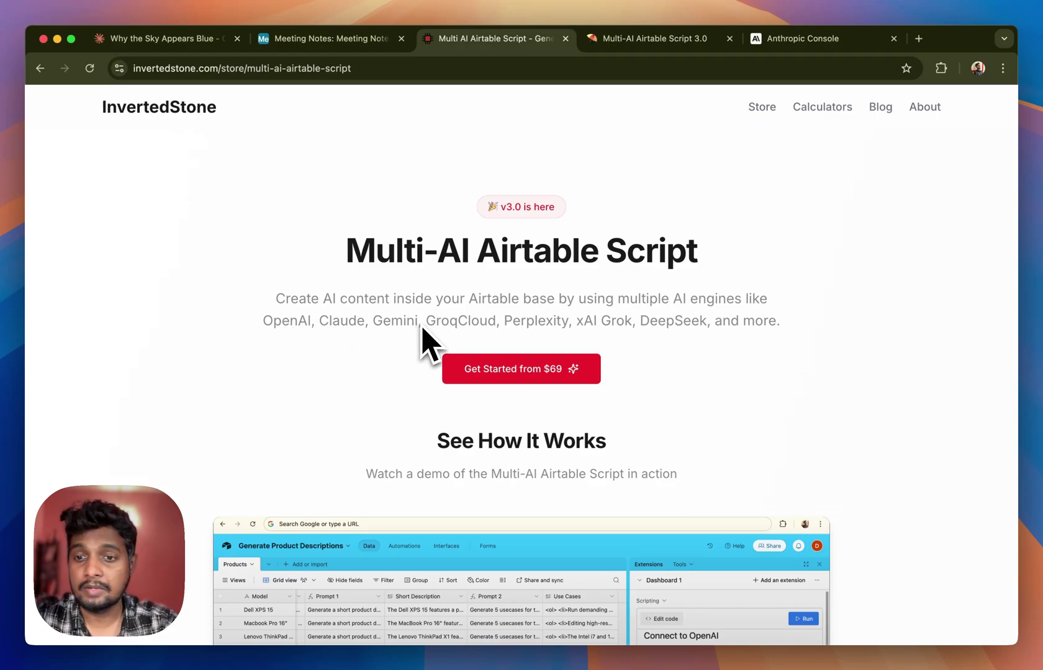
# Open the Anthropic Claude page in the Notion script guide and copy its script code.
pyautogui.click(679, 43)
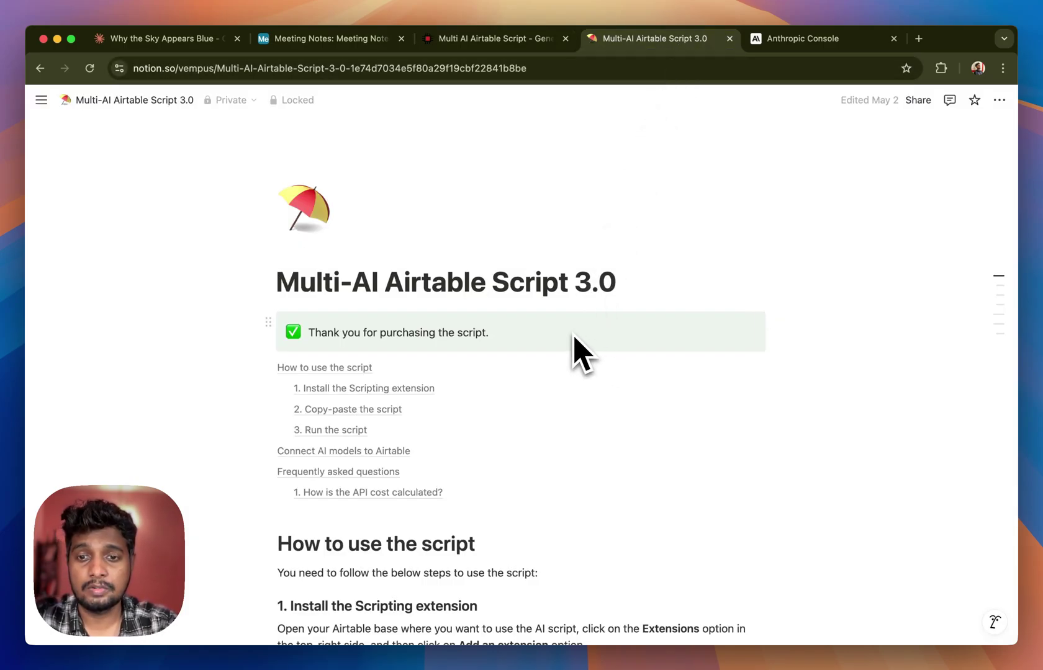
pyautogui.scroll(-15, 515, 478)
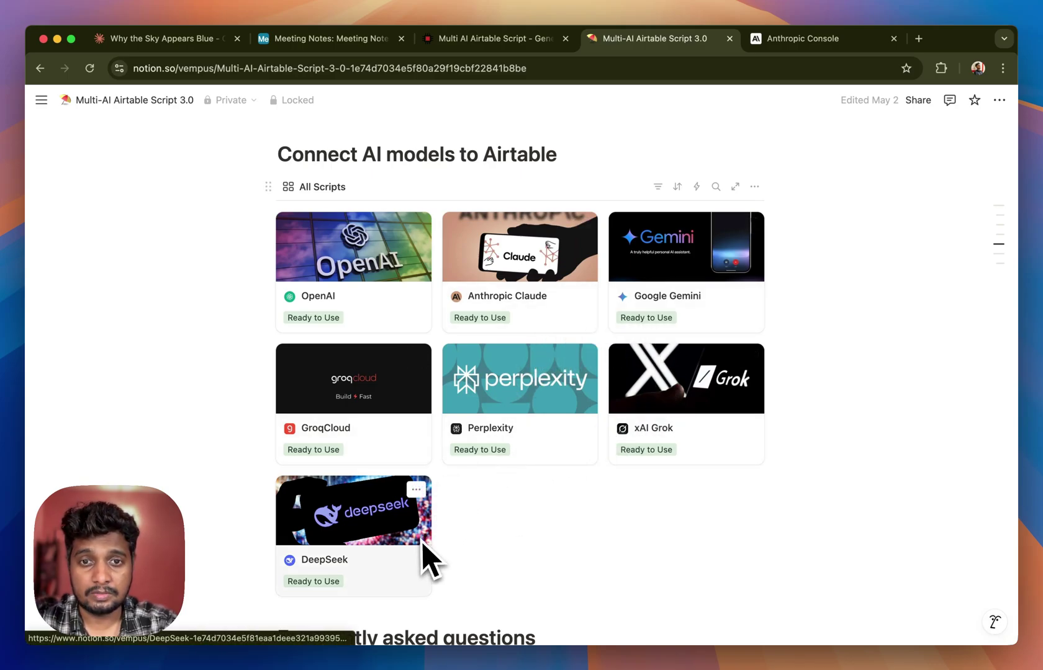
pyautogui.click(502, 273)
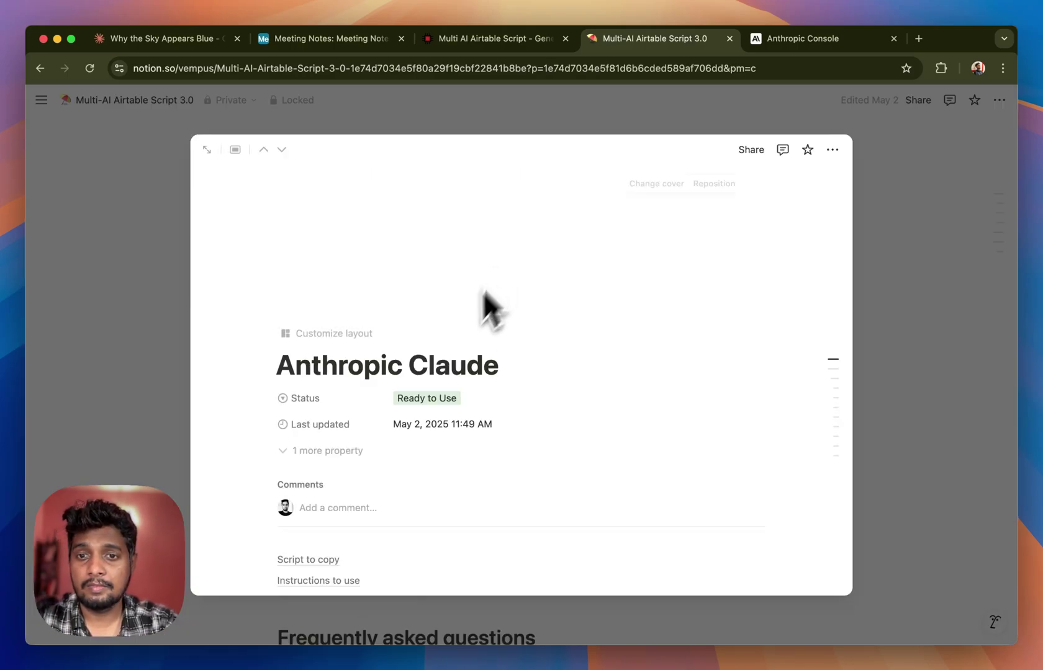
pyautogui.scroll(-10, 426, 381)
pyautogui.scroll(-2, 426, 381)
pyautogui.click(688, 299)
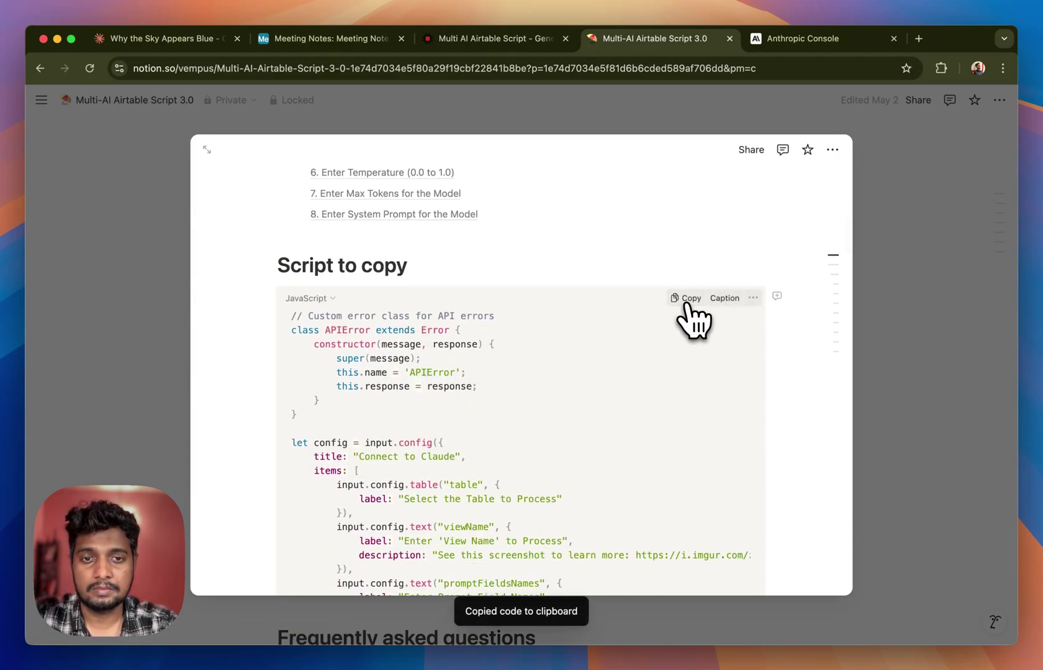
# Go back to the Meeting Notes table in Airtable.
pyautogui.click(290, 41)
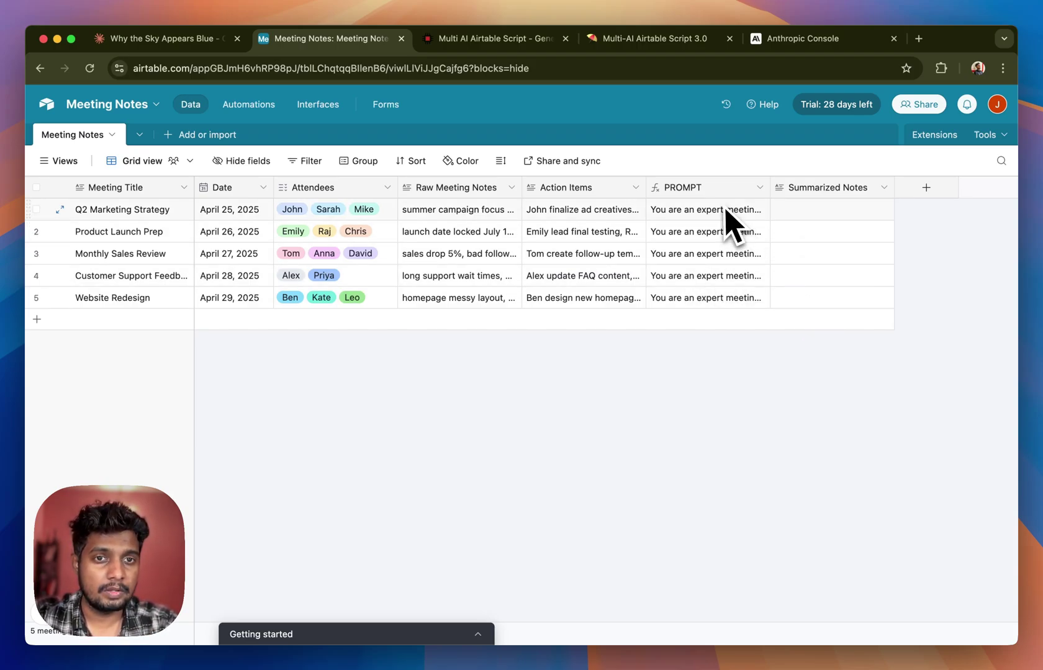
pyautogui.doubleClick(710, 192)
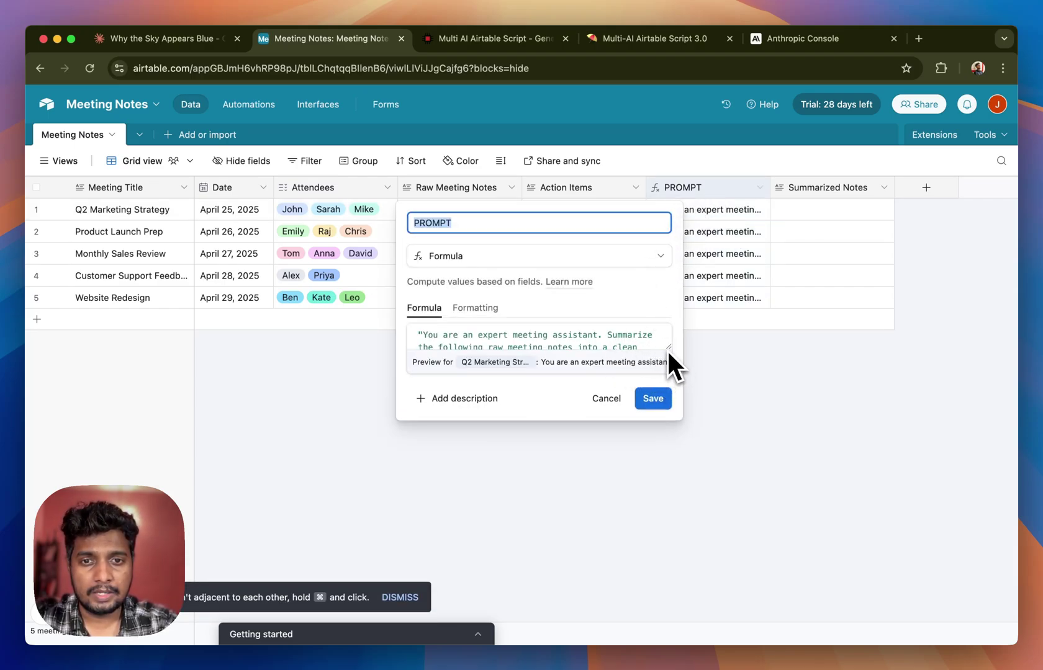
pyautogui.moveTo(667, 349); pyautogui.dragTo(672, 524)
pyautogui.scroll(-1, 572, 344)
pyautogui.scroll(1, 574, 343)
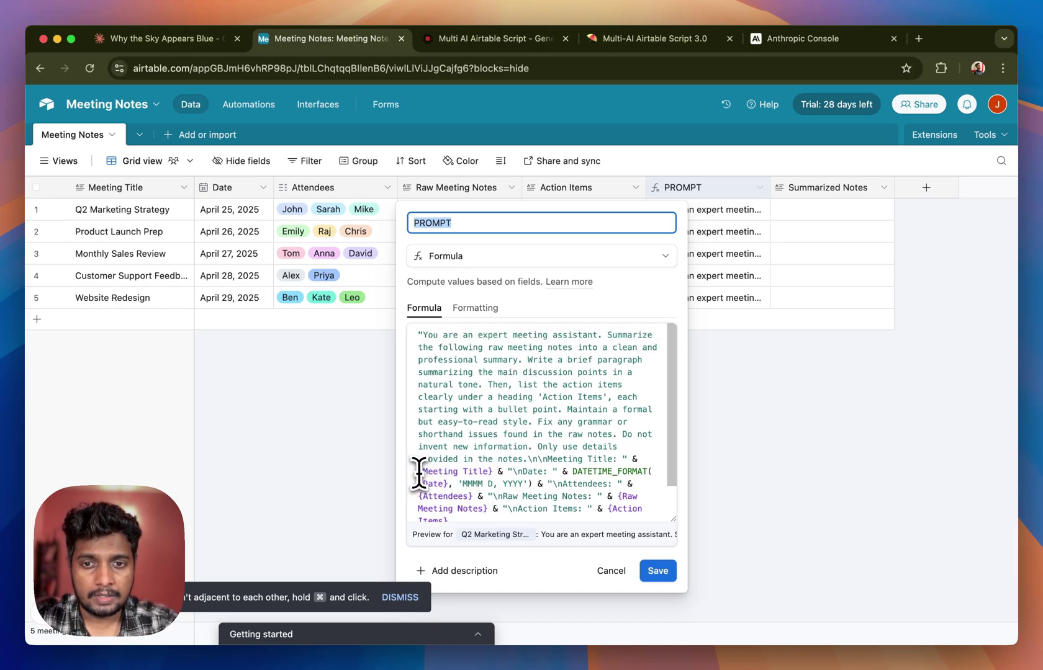
pyautogui.moveTo(418, 471); pyautogui.dragTo(493, 472)
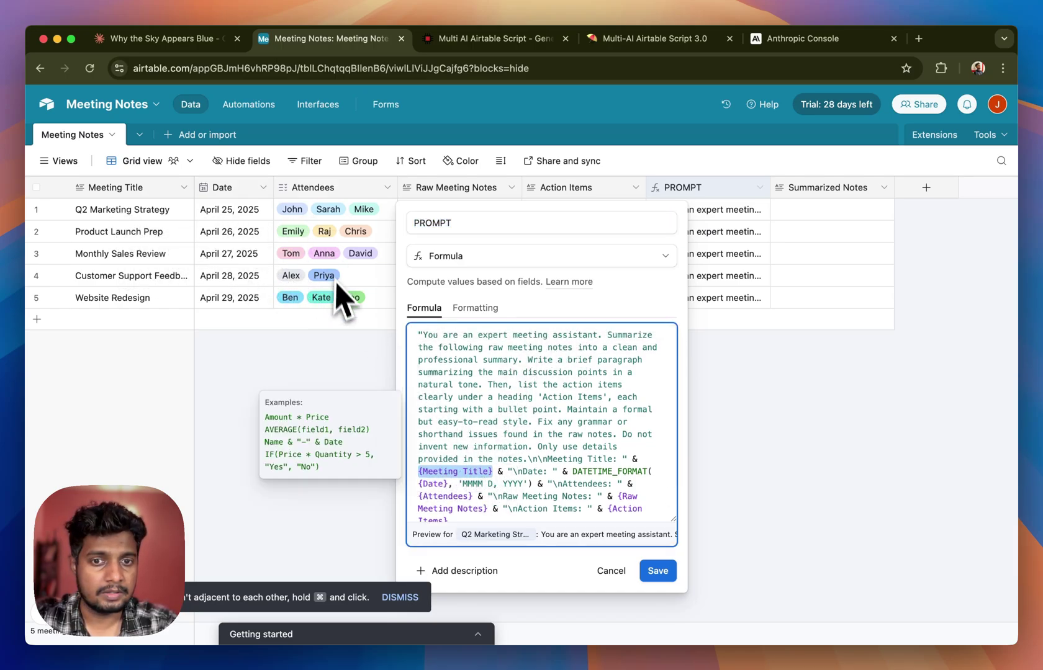
pyautogui.moveTo(526, 459); pyautogui.dragTo(545, 460)
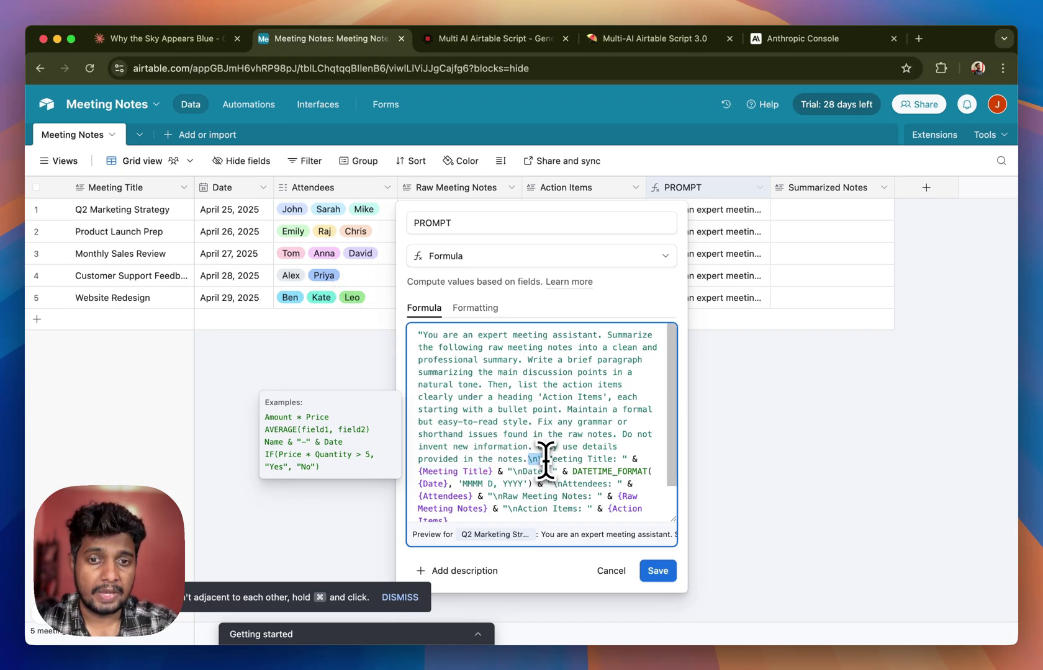
pyautogui.click(548, 348)
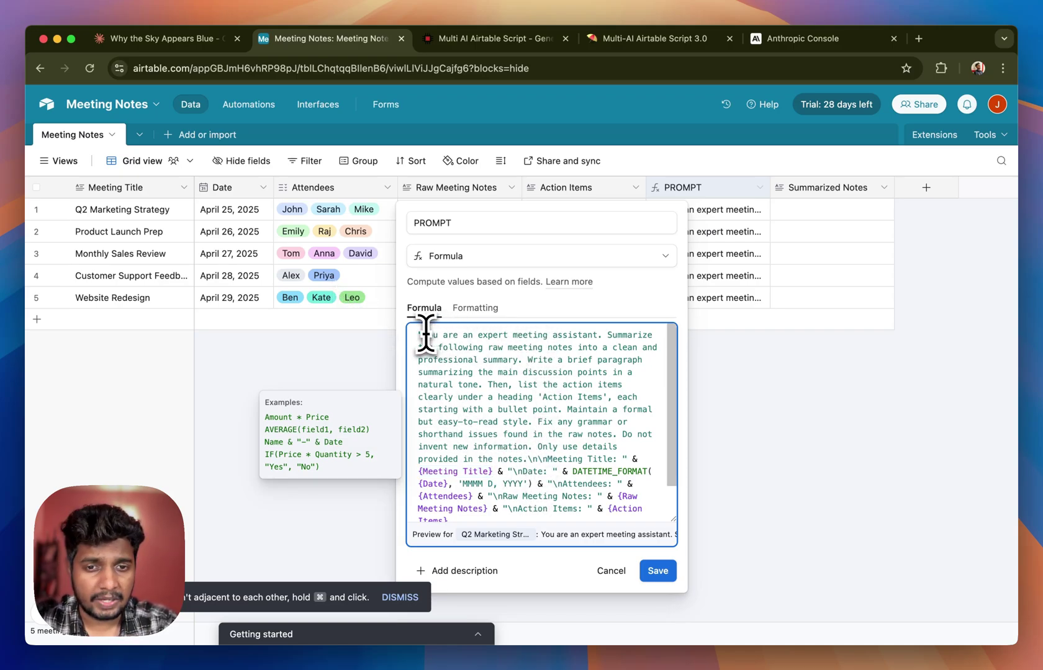
pyautogui.click(801, 357)
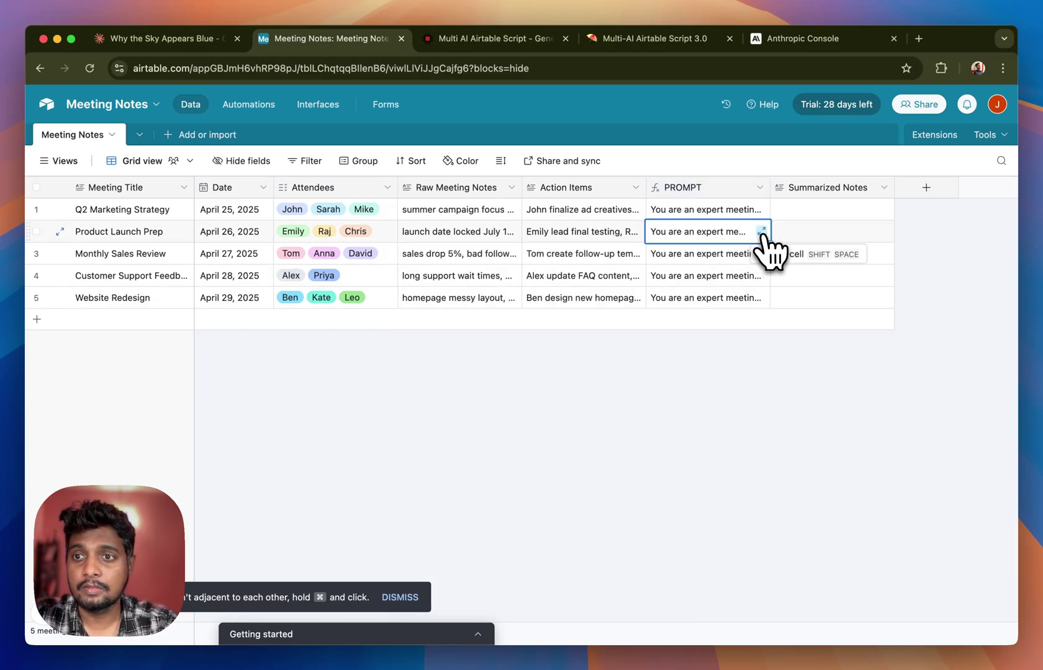
pyautogui.click(762, 232)
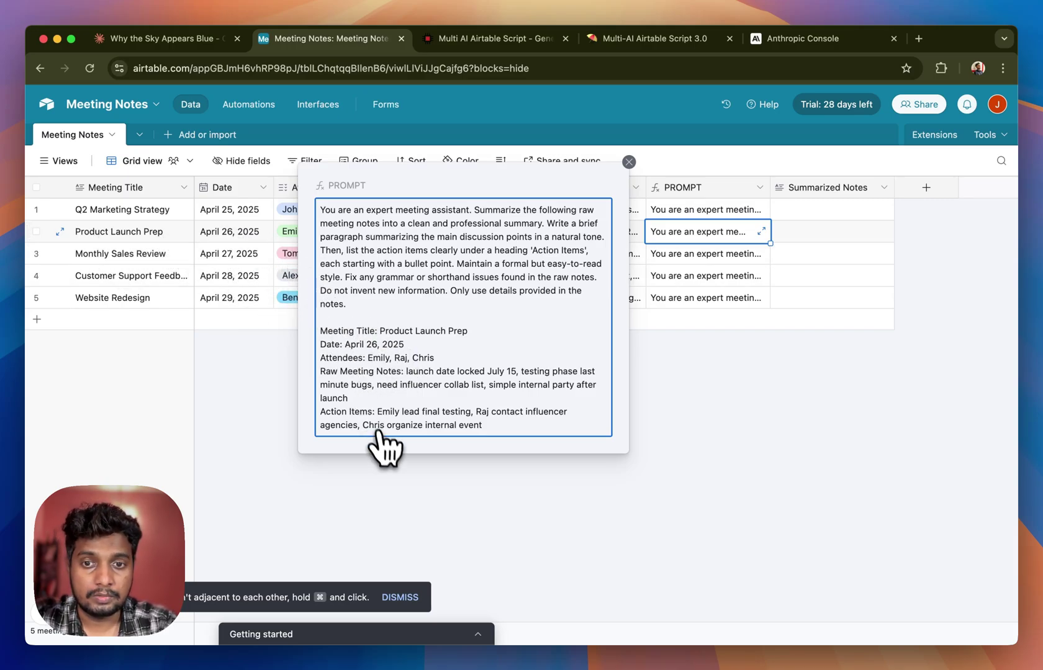
pyautogui.click(404, 508)
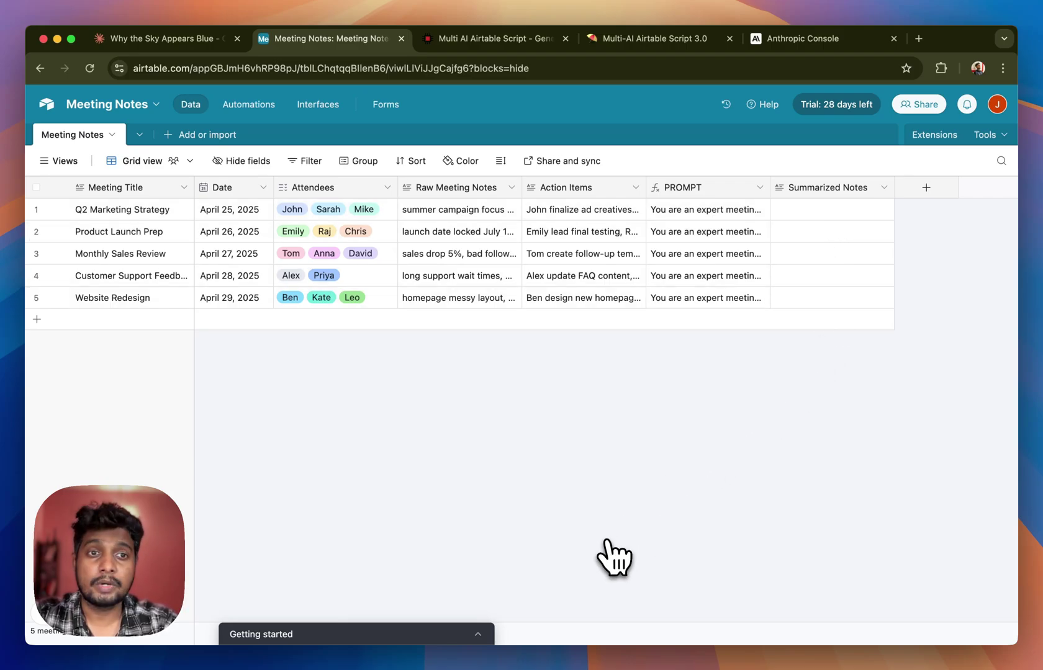
# Add the Scripting extension from the Marketplace to the Meeting Notes base.
pyautogui.click(935, 138)
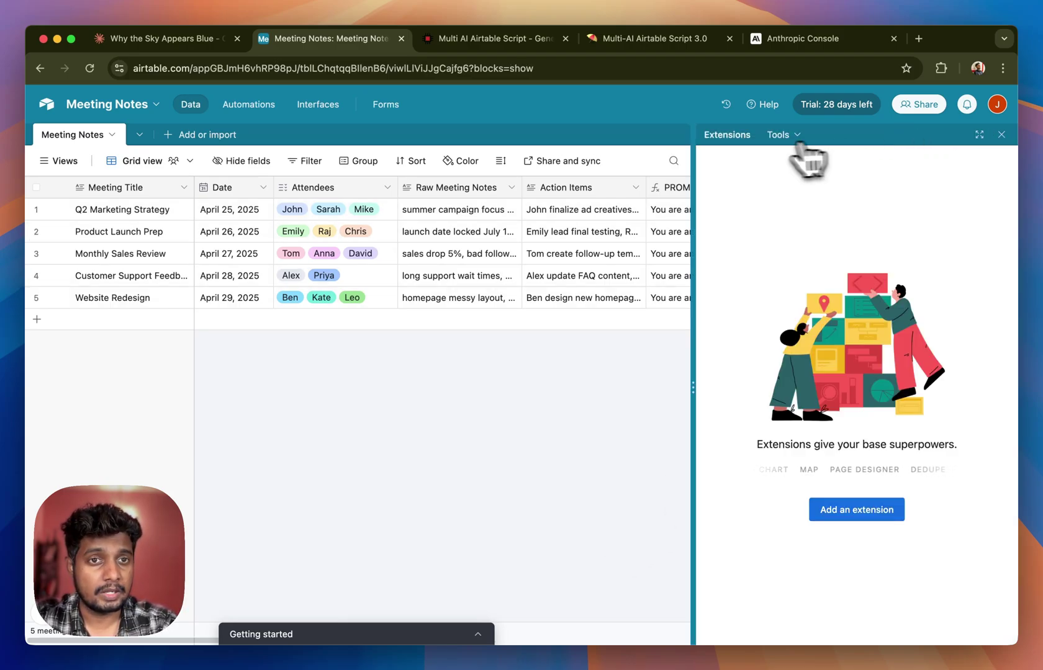
pyautogui.click(845, 514)
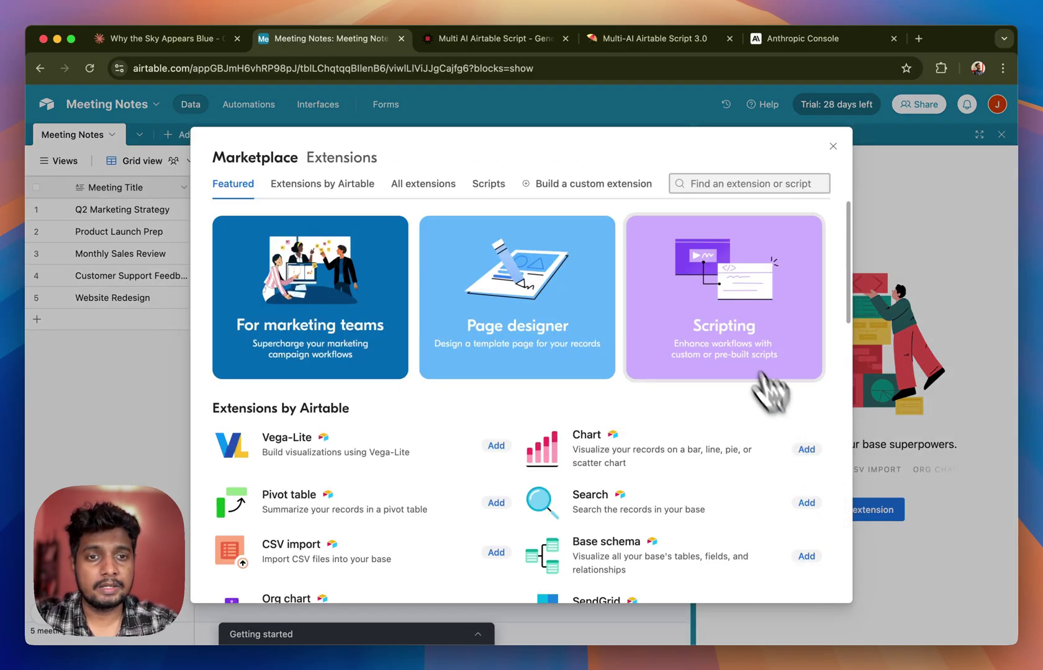
pyautogui.click(719, 339)
pyautogui.click(742, 198)
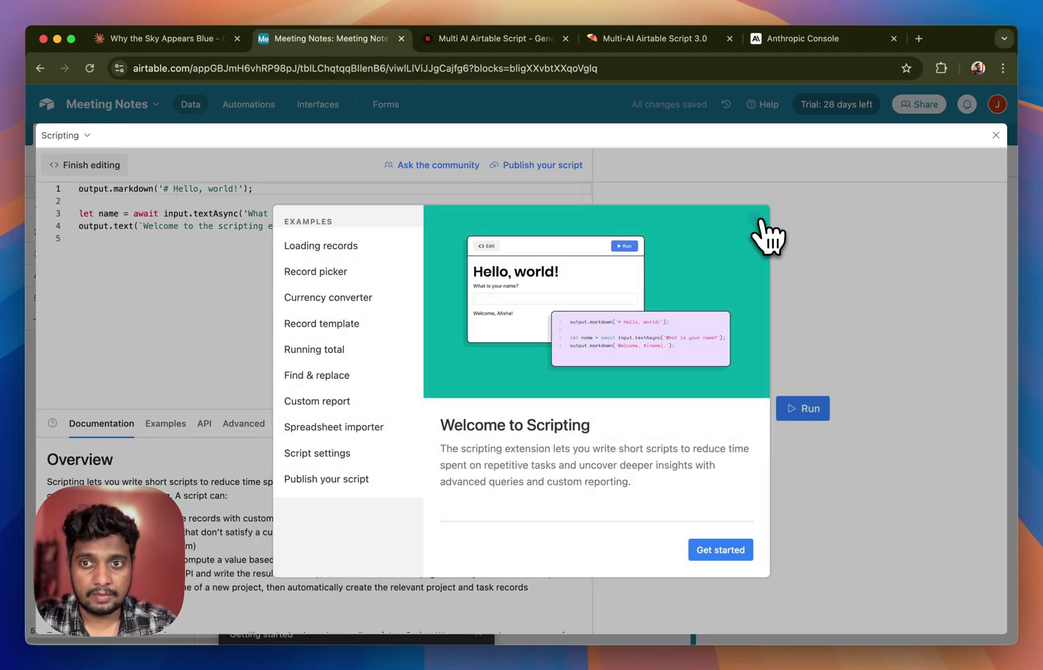
# Replace the hello-world sample code with the pasted Claude script.
pyautogui.click(761, 221)
pyautogui.press('super+a')
pyautogui.press('BackSpace')
pyautogui.press('super+v')
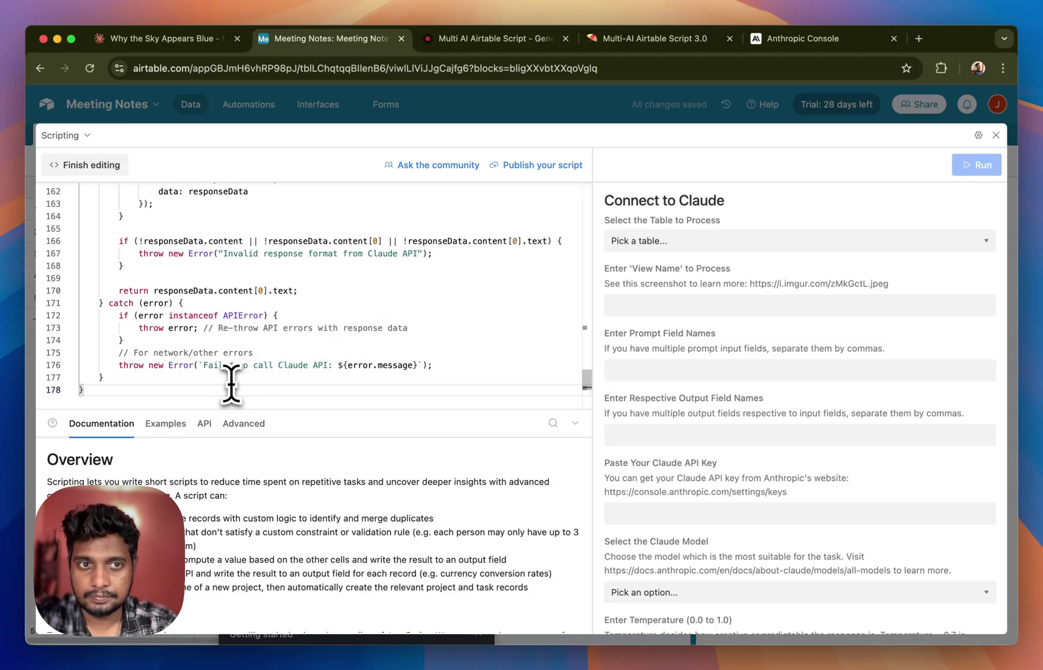
pyautogui.scroll(-1, 830, 284)
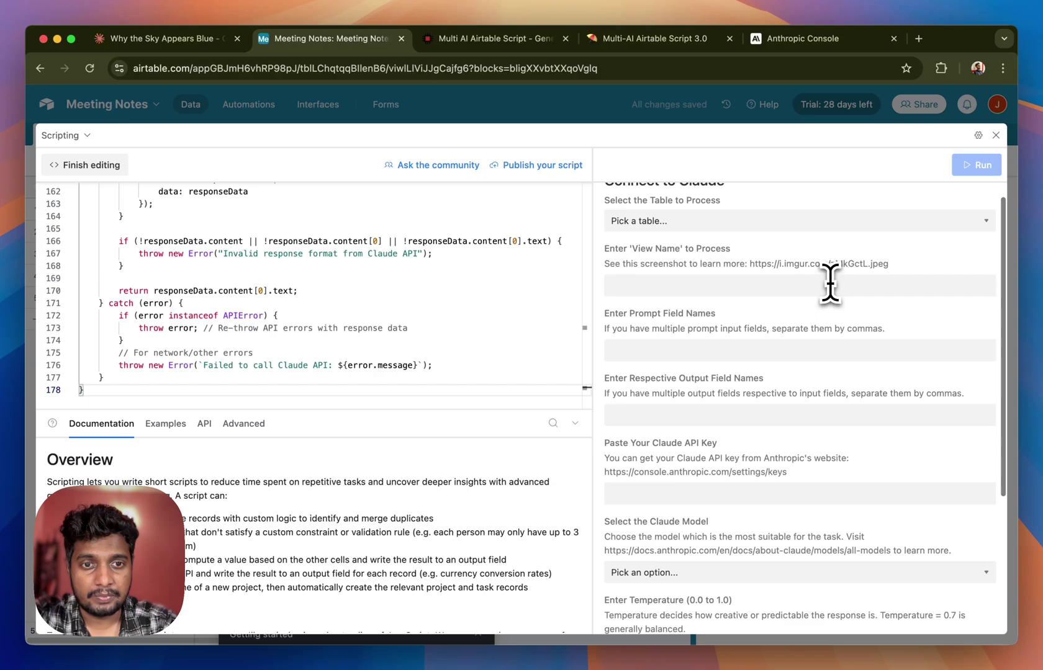
# Finish editing the code and enlarge the Scripting panel to show the script's settings.
pyautogui.click(996, 136)
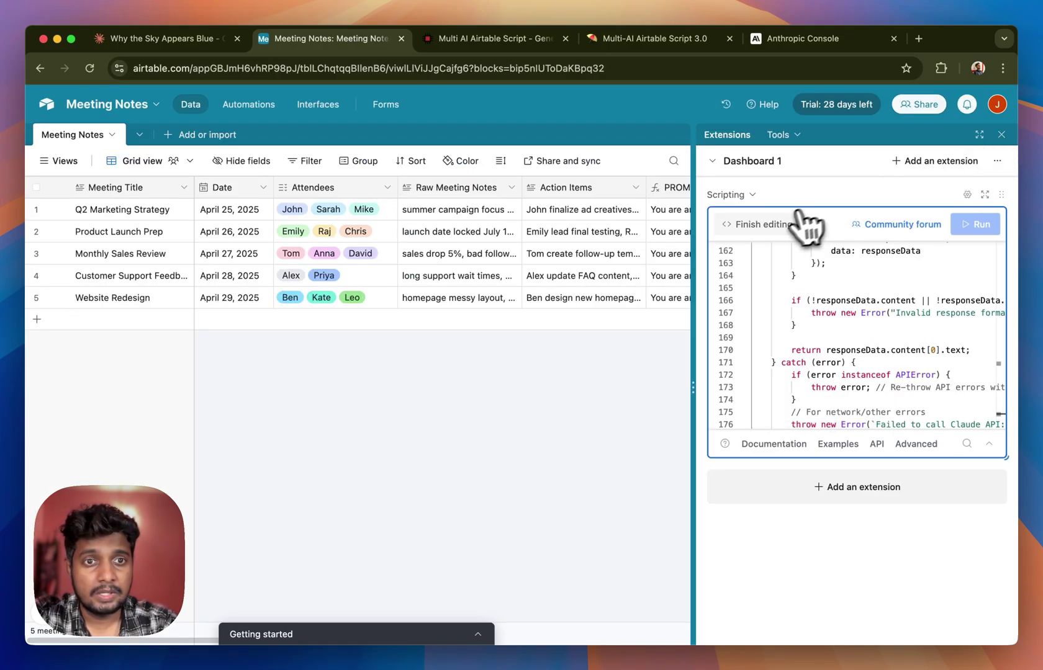
pyautogui.click(776, 224)
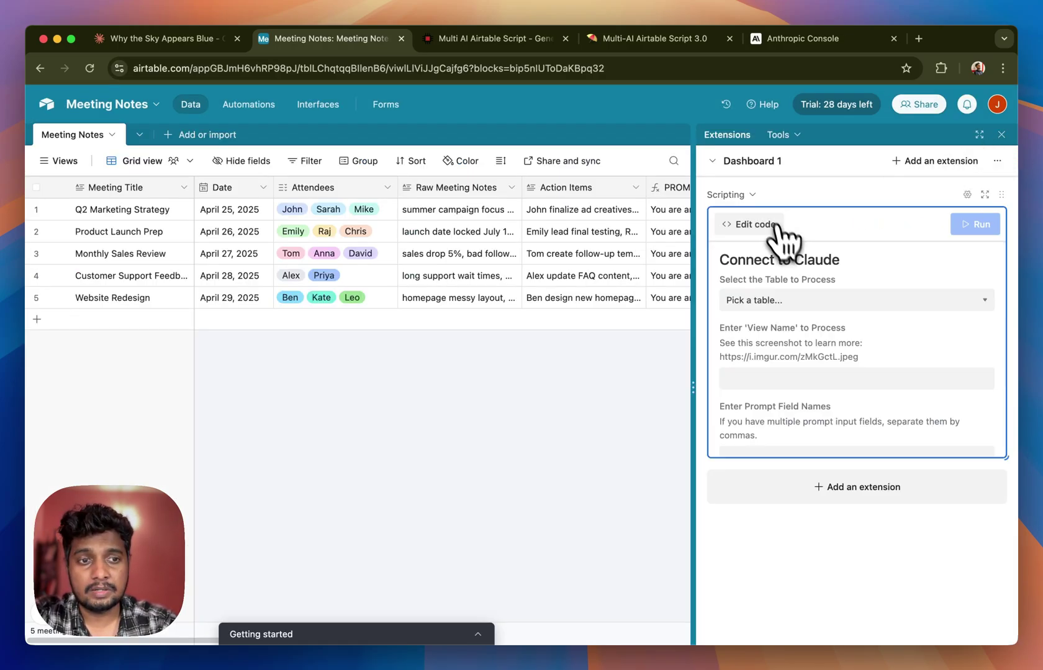
pyautogui.moveTo(1004, 458); pyautogui.dragTo(1017, 633)
pyautogui.scroll(-10, 931, 434)
pyautogui.scroll(10, 925, 433)
pyautogui.hscroll(5, 683, 347)
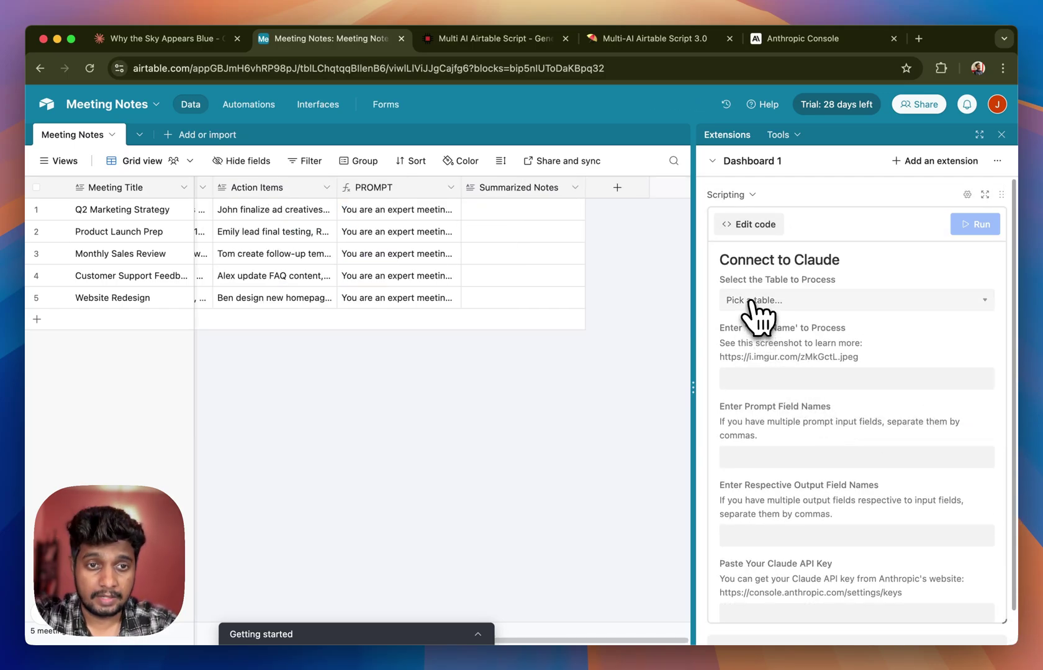
# Choose Meeting Notes as the table for the Claude script to process.
pyautogui.click(749, 301)
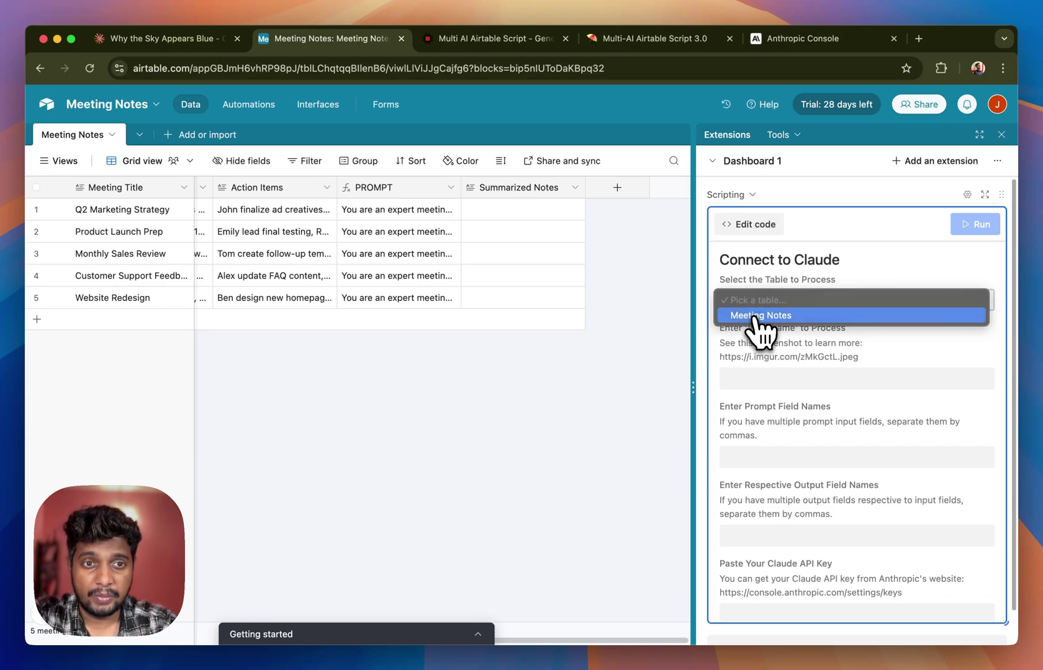
pyautogui.click(755, 319)
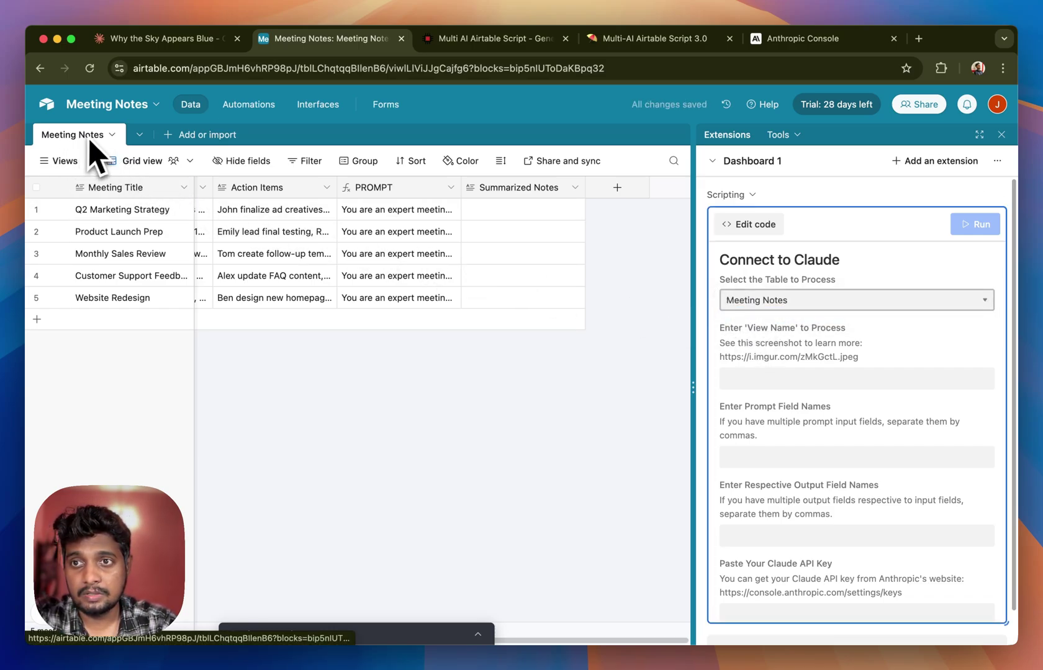
pyautogui.click(779, 307)
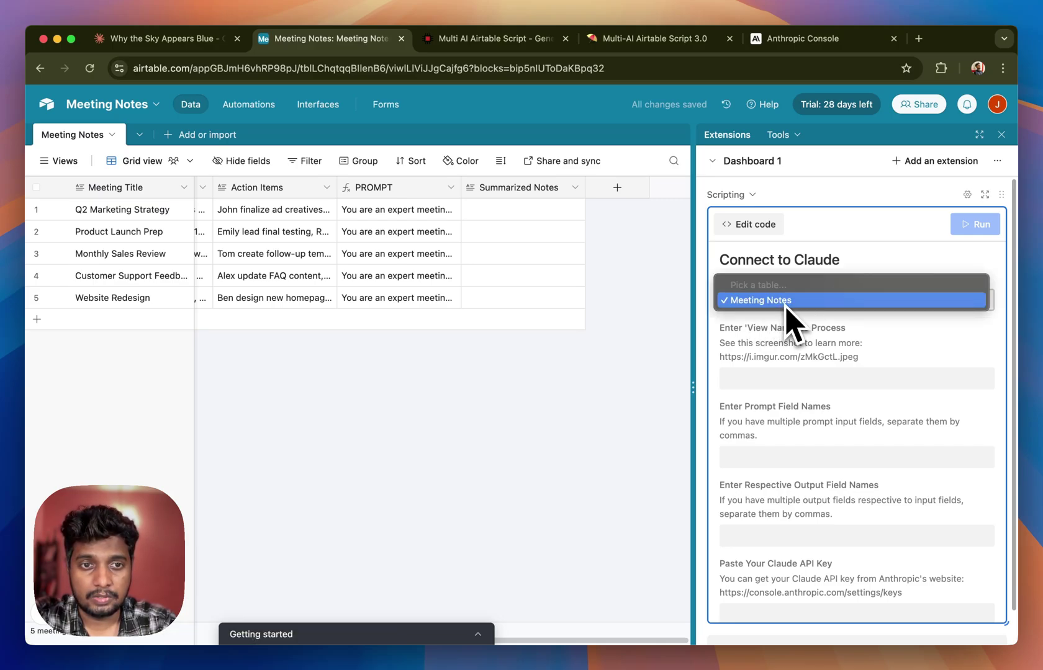
pyautogui.click(791, 351)
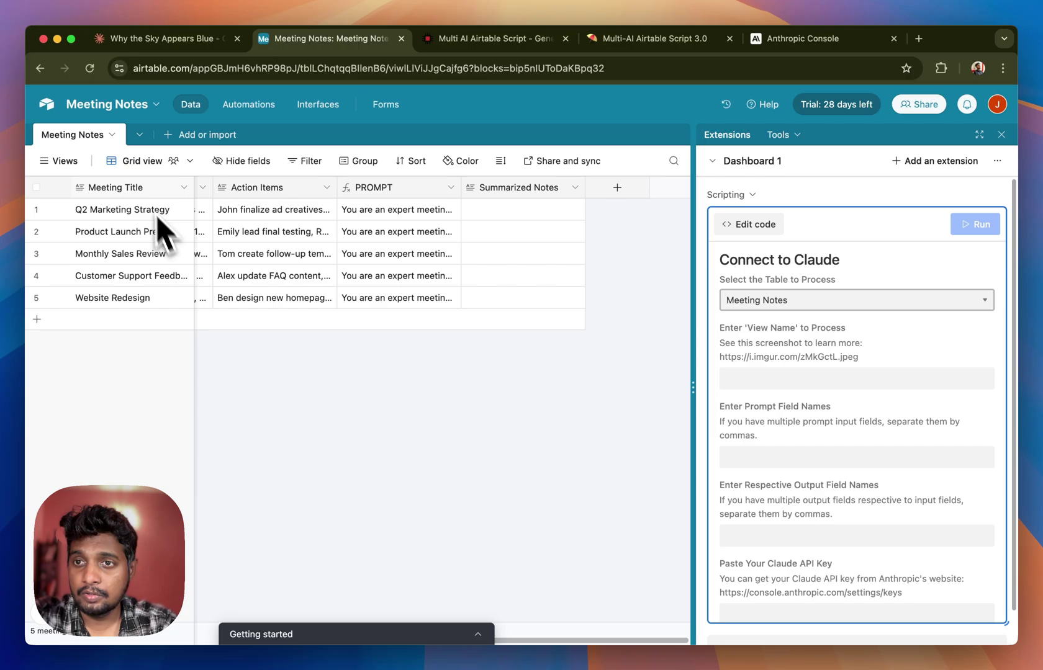
# Enter 'Grid view' as the view name for the script to process.
pyautogui.click(57, 163)
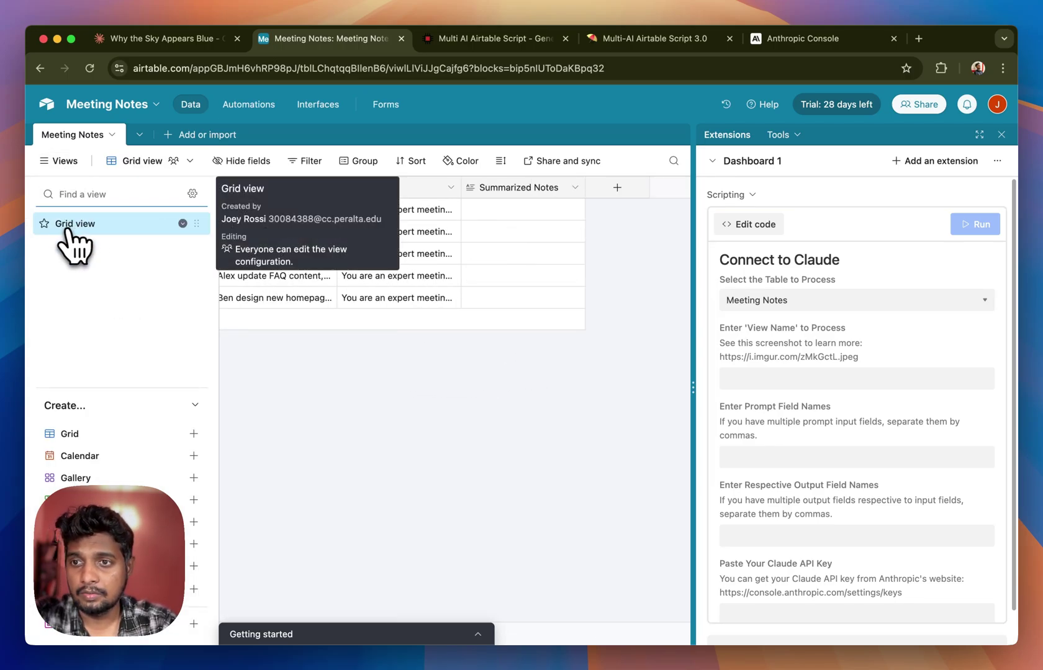
pyautogui.click(739, 378)
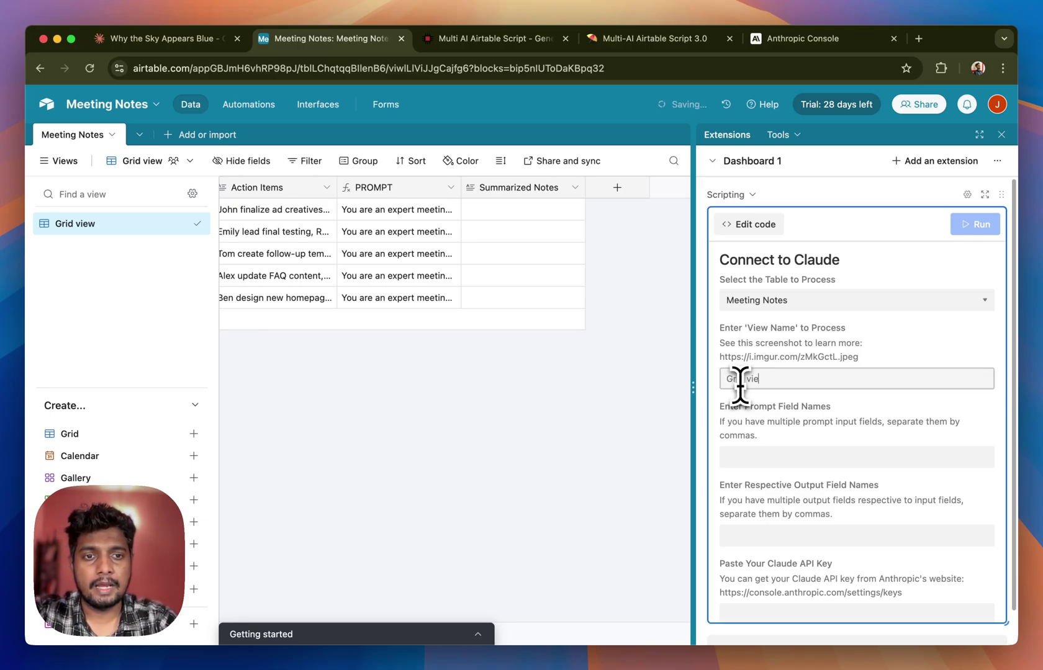
pyautogui.write('Grid view')
pyautogui.scroll(-2, 785, 398)
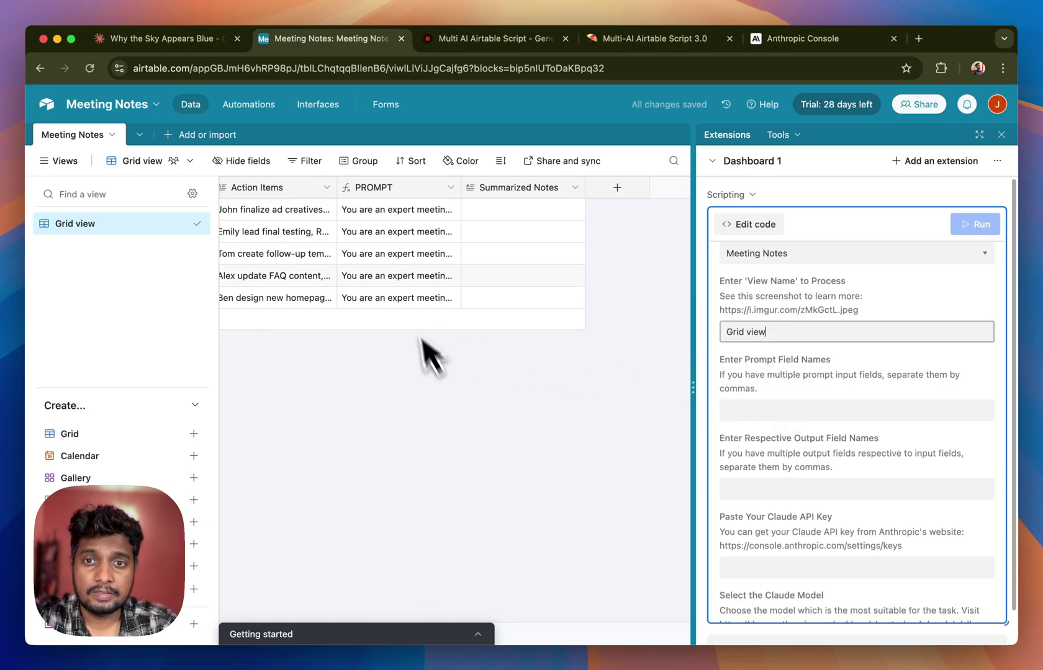
# Set PROMPT as the prompt field and Summarized Notes as the output field.
pyautogui.click(383, 214)
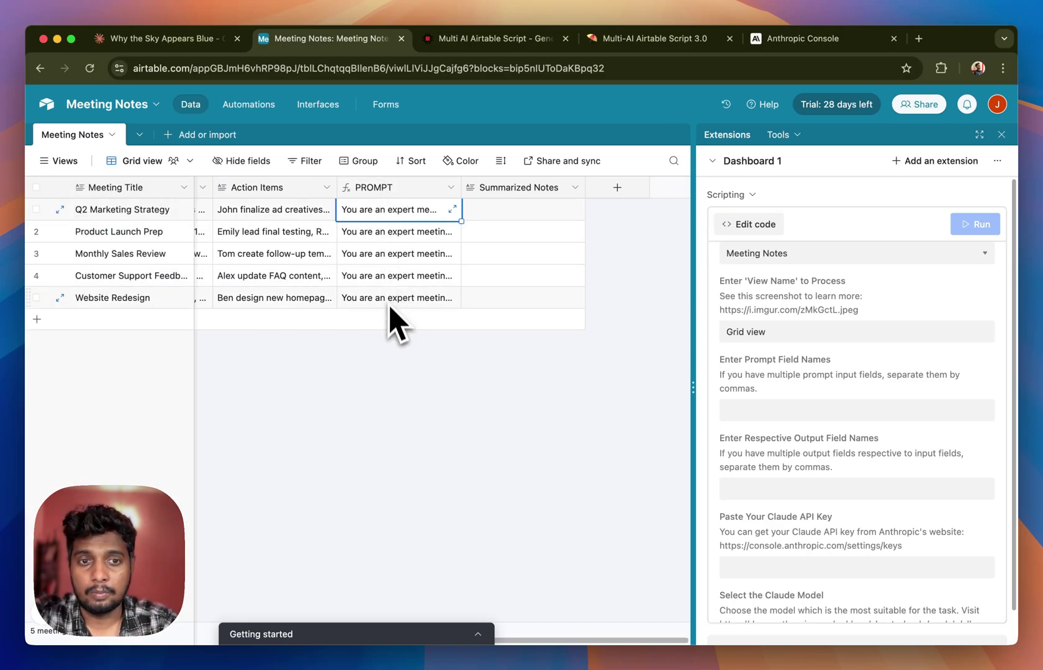
pyautogui.click(820, 410)
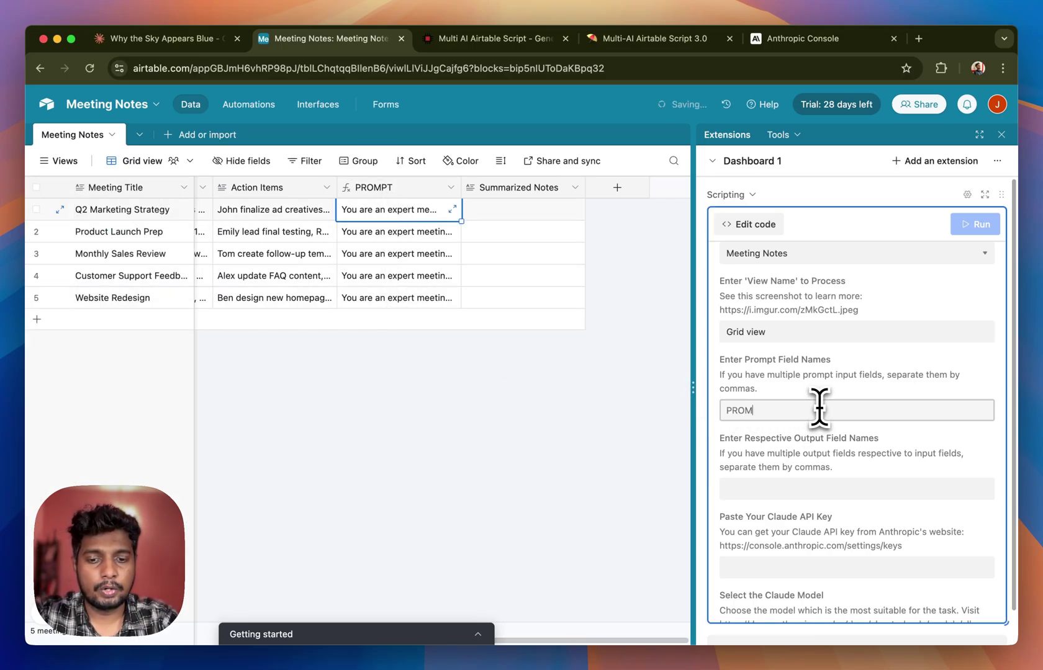
pyautogui.write('PROMPT')
pyautogui.scroll(-2, 820, 409)
pyautogui.click(811, 441)
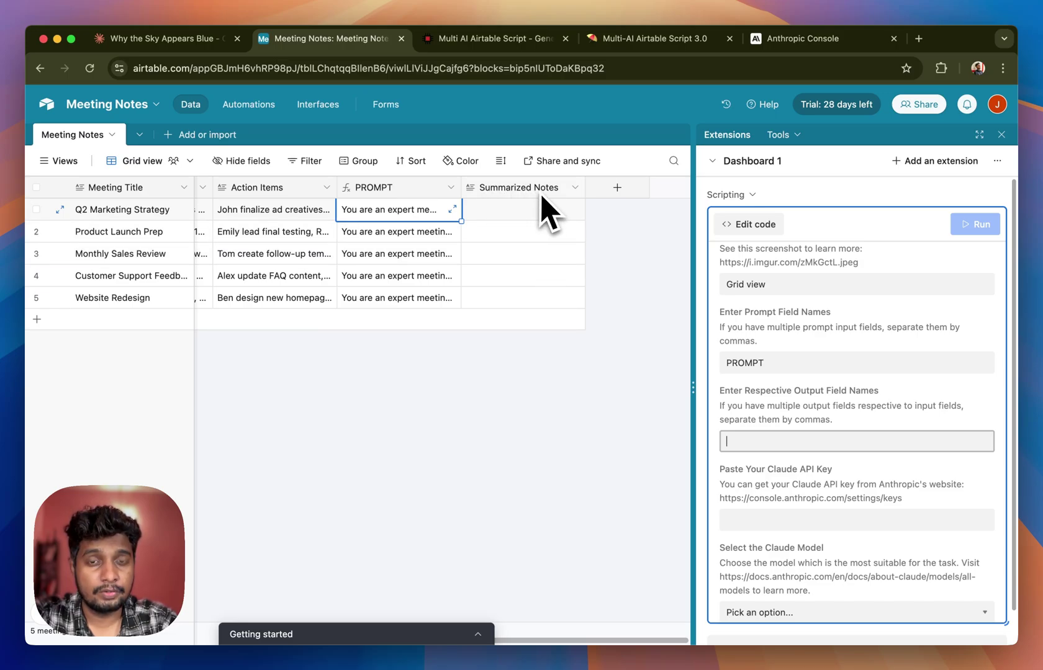
pyautogui.write('Sum')
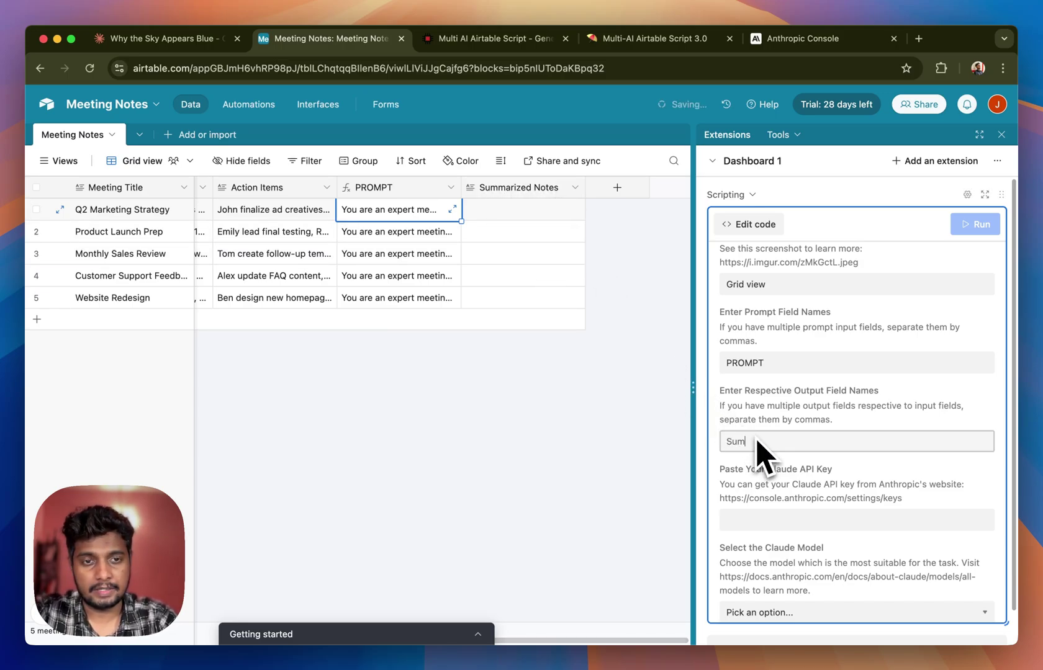
pyautogui.write('marized Notes')
pyautogui.scroll(-3, 788, 497)
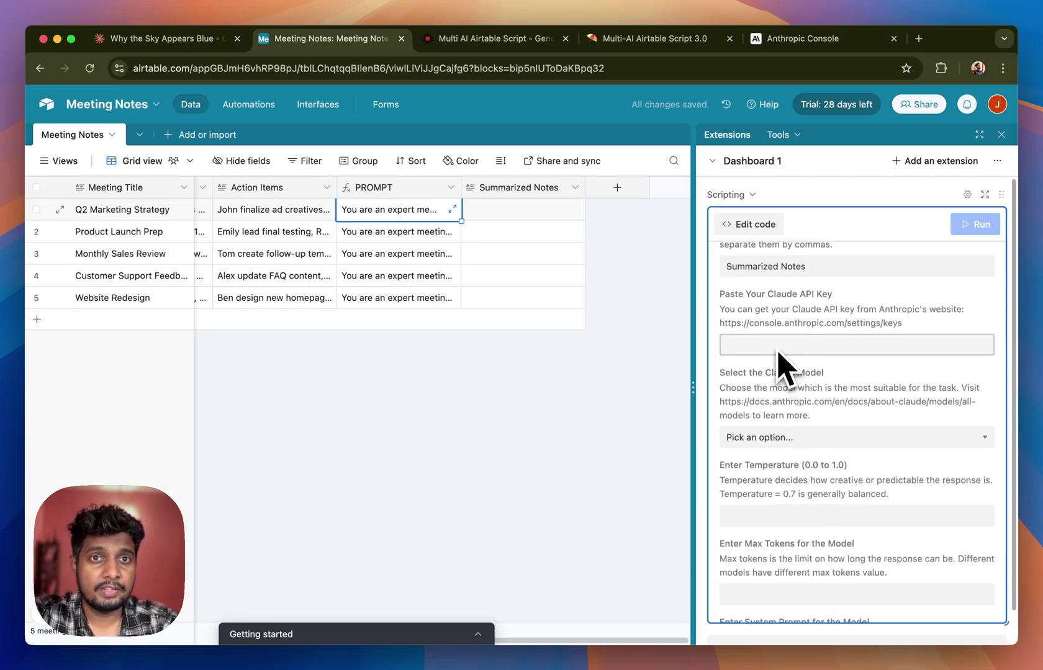
pyautogui.click(781, 39)
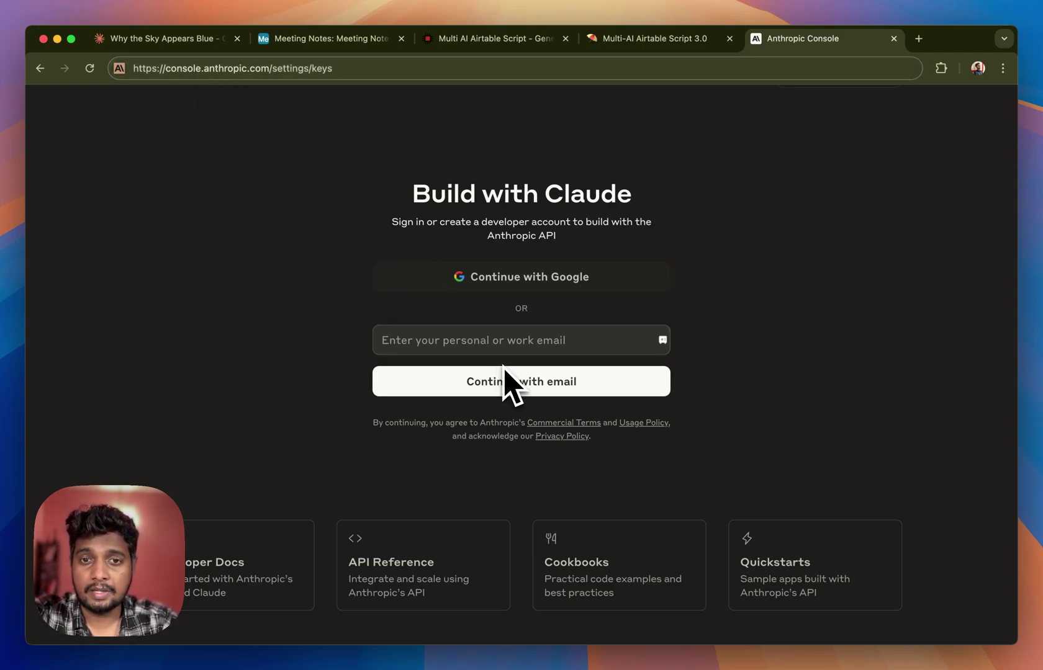
pyautogui.press('super+2')
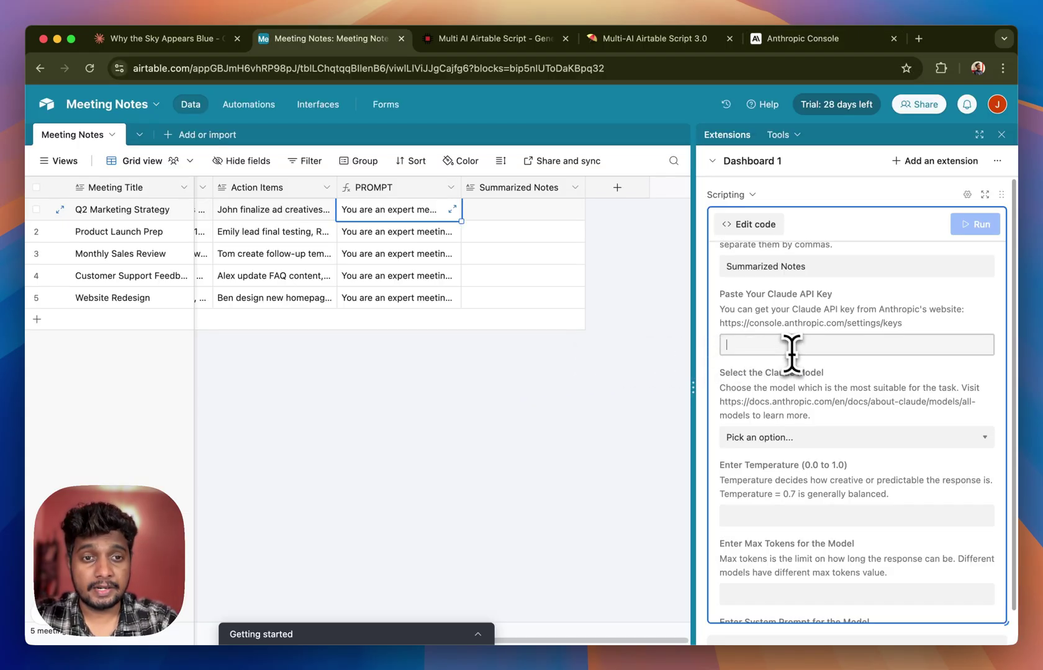
# Paste the Anthropic API key and select claude-3-7-sonnet-latest as the Claude model.
pyautogui.click(784, 345)
pyautogui.press('super+v')
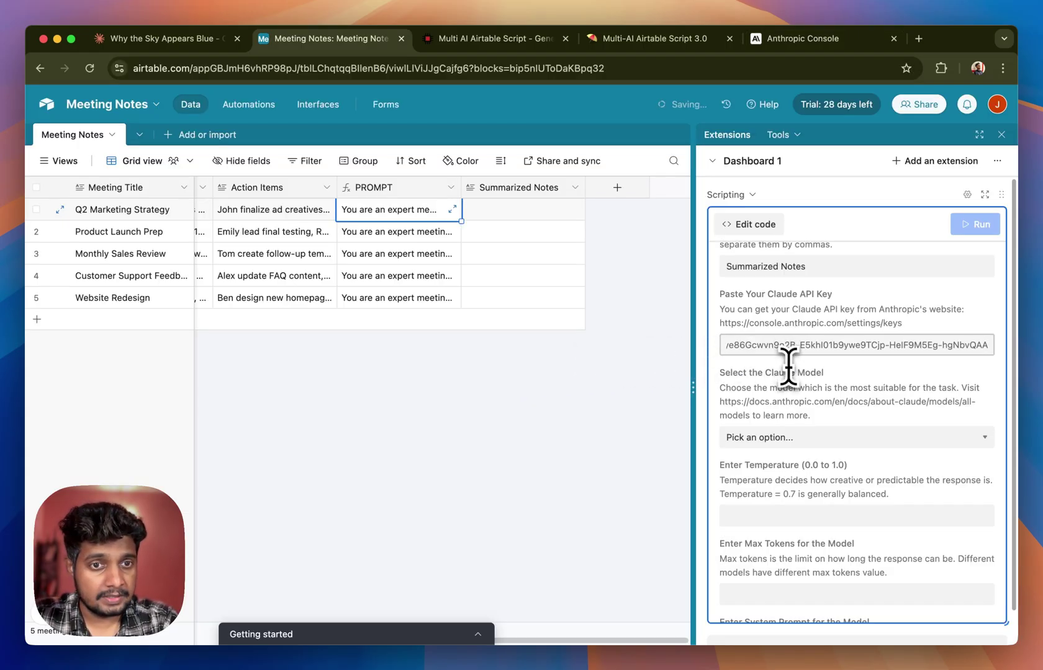
pyautogui.click(791, 373)
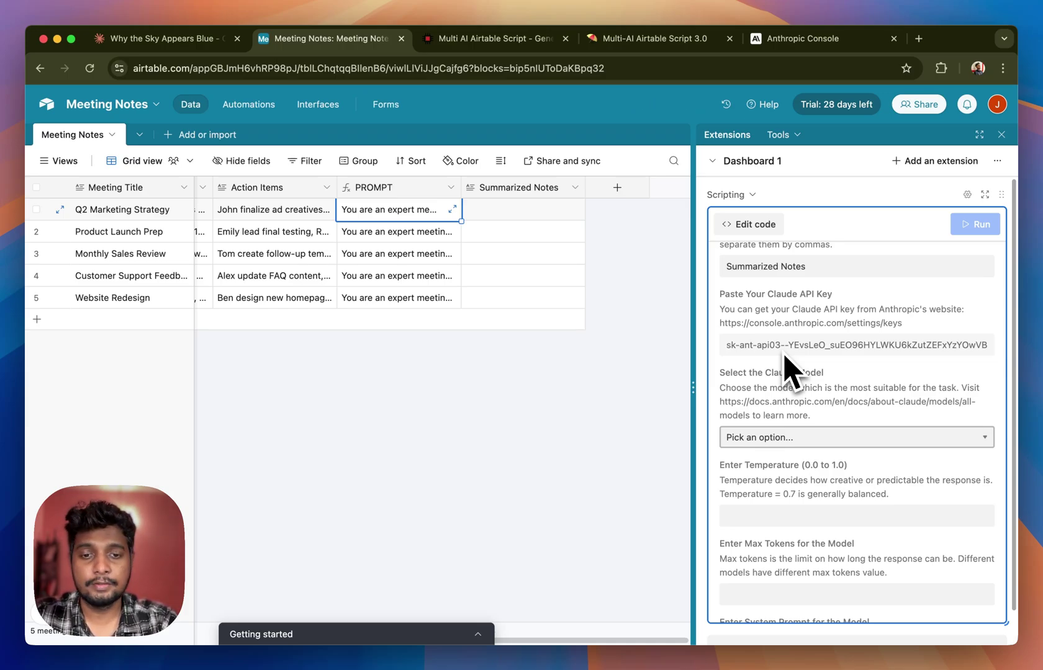
pyautogui.scroll(-3, 787, 365)
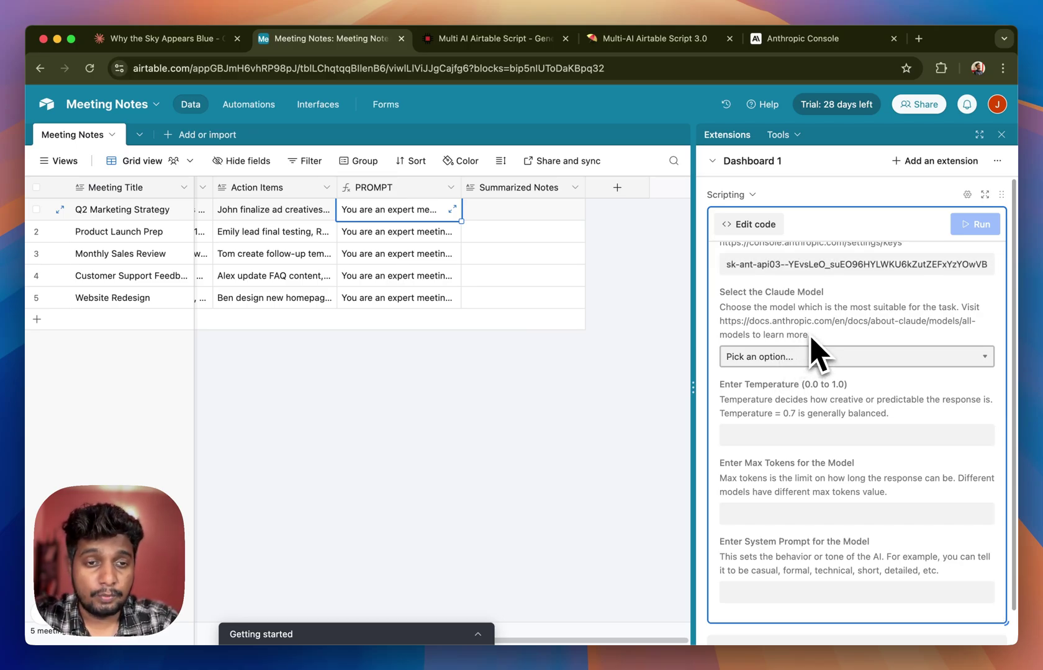
pyautogui.click(795, 362)
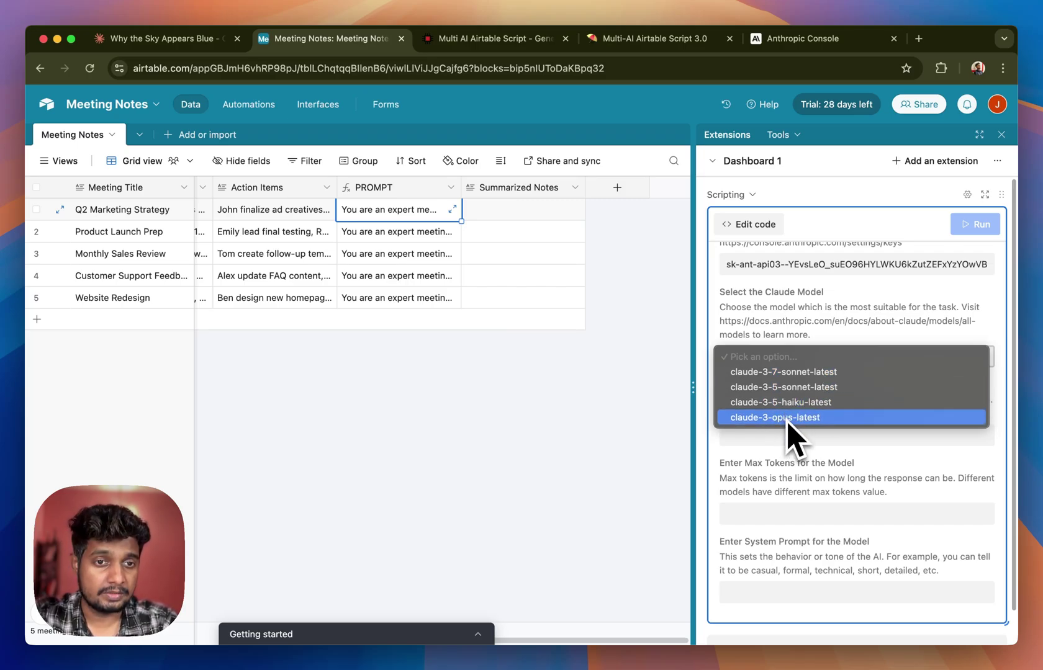
pyautogui.click(776, 376)
pyautogui.scroll(-1, 784, 415)
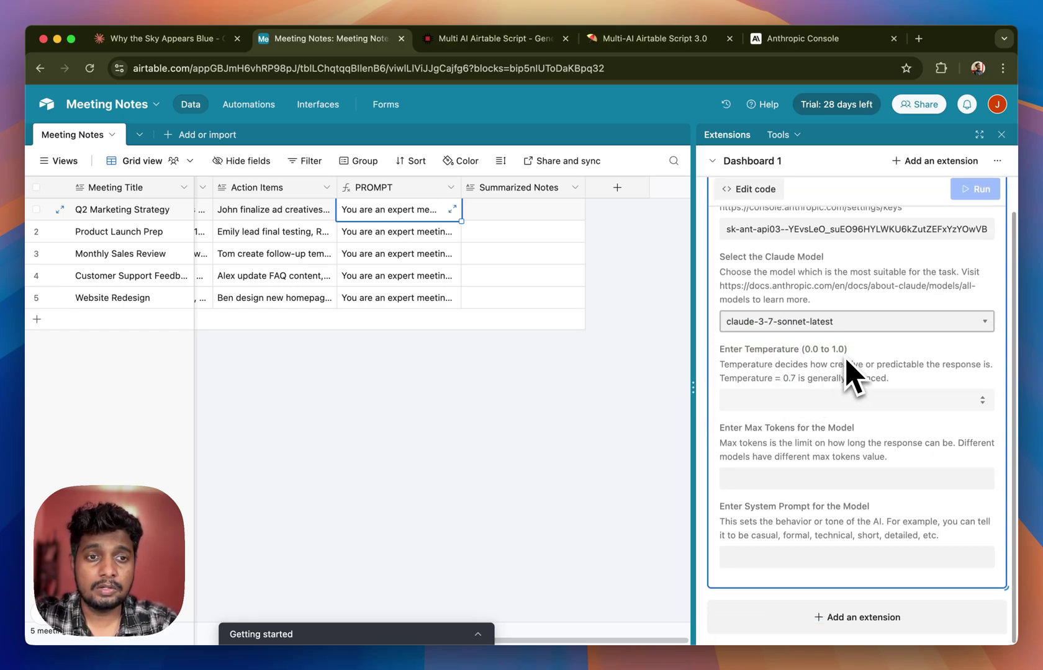
# Set the Claude temperature to 0.7 and review the first row's full PROMPT text.
pyautogui.click(791, 399)
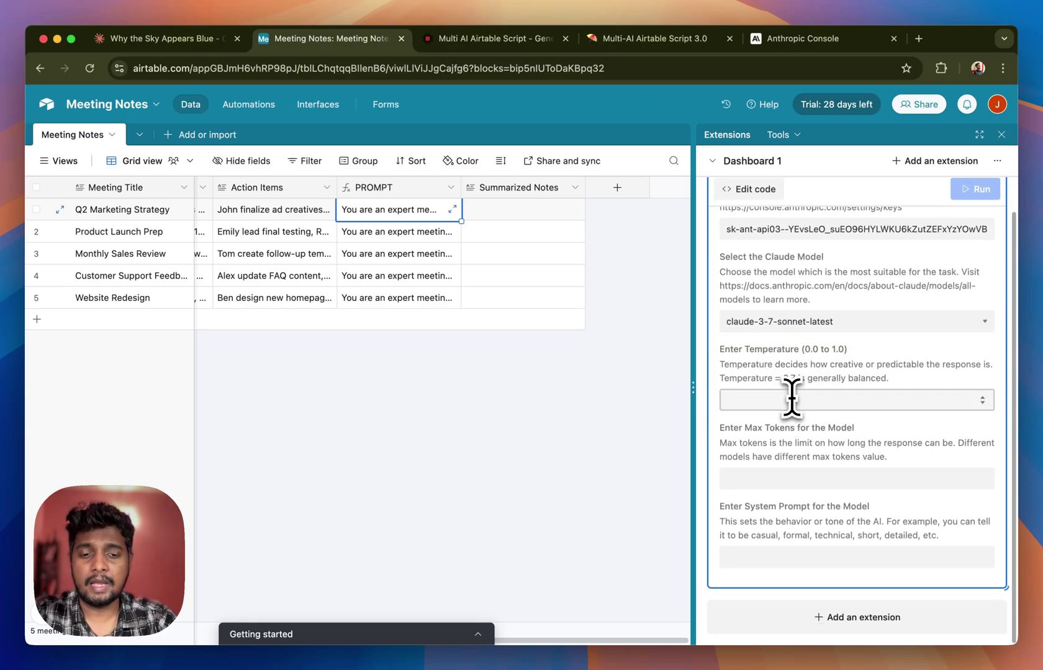
pyautogui.write('0.7')
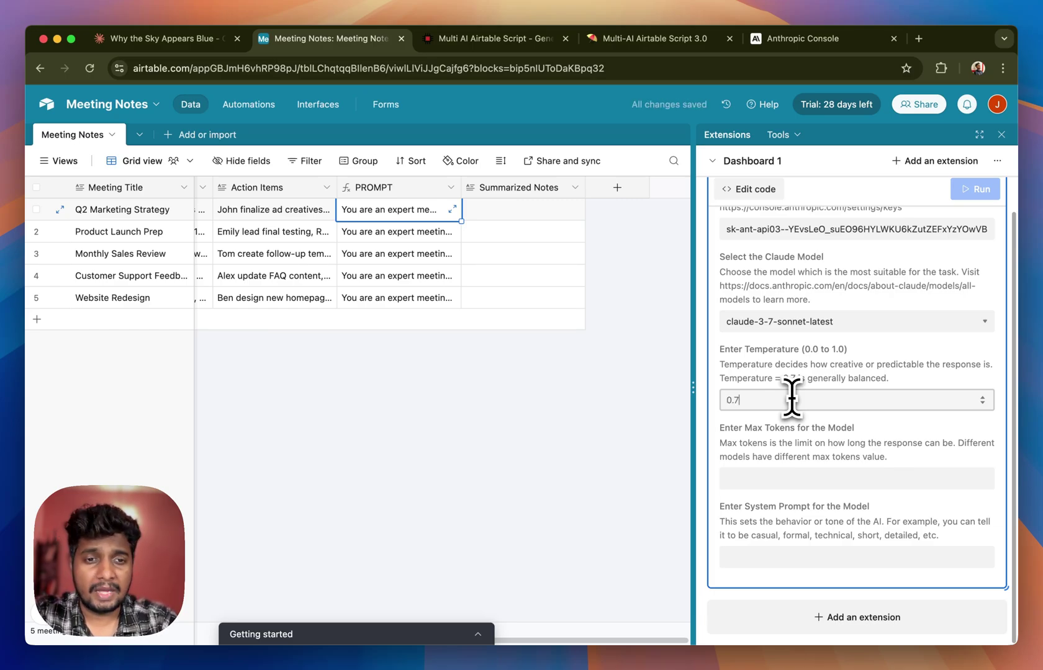
pyautogui.click(783, 473)
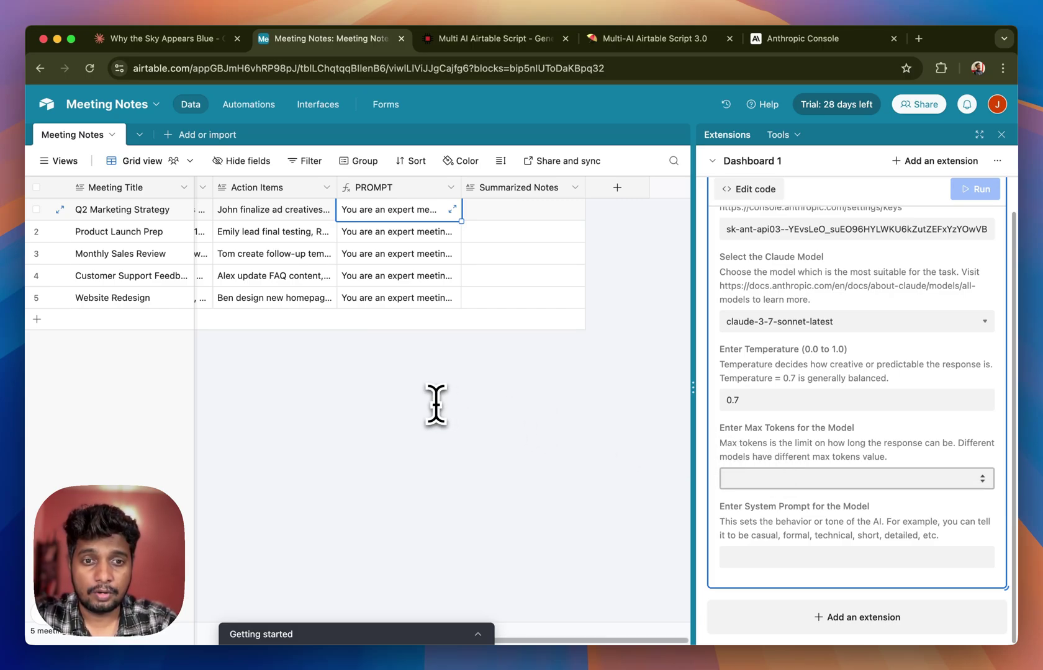
pyautogui.press('Return')
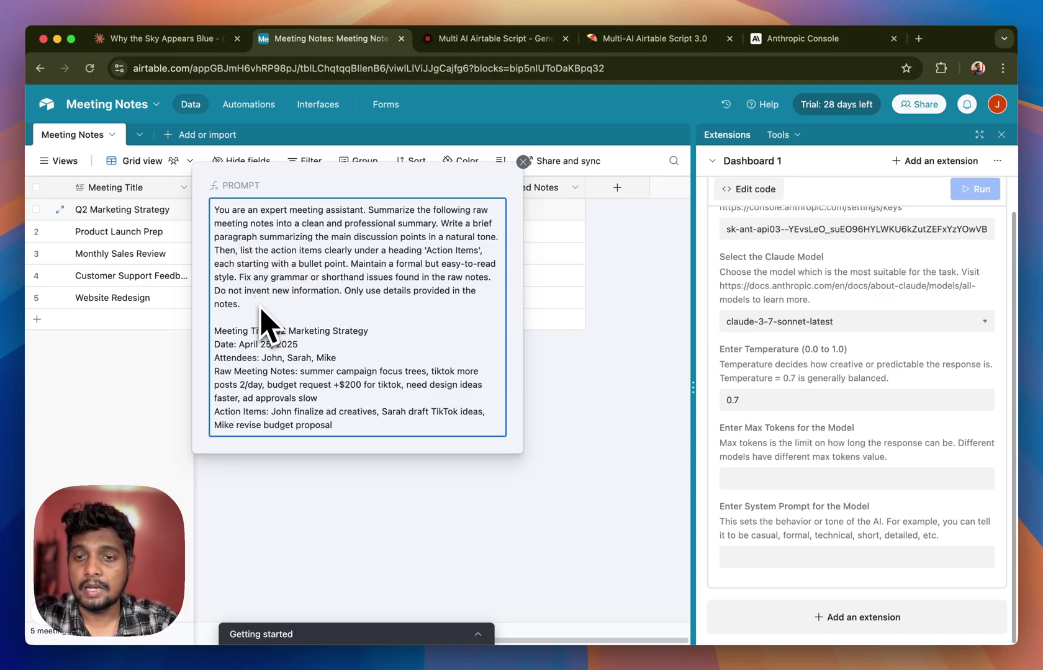
pyautogui.click(760, 482)
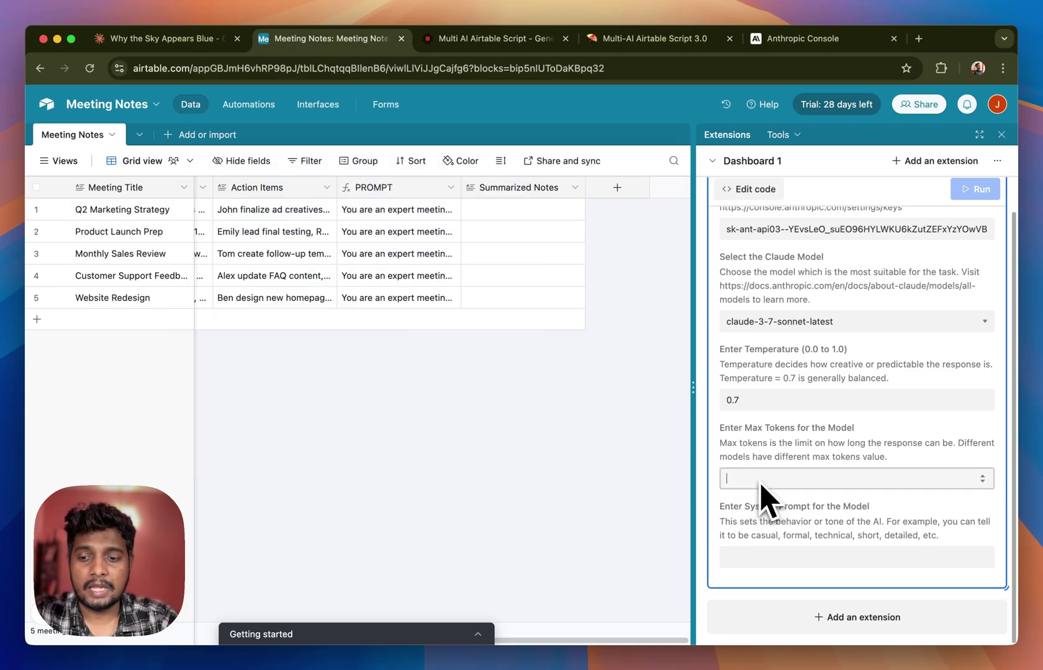
# Set max tokens to 1000 and system prompt to 'Be Precise. Do not use uncommon words and phrases.'.
pyautogui.write('1000')
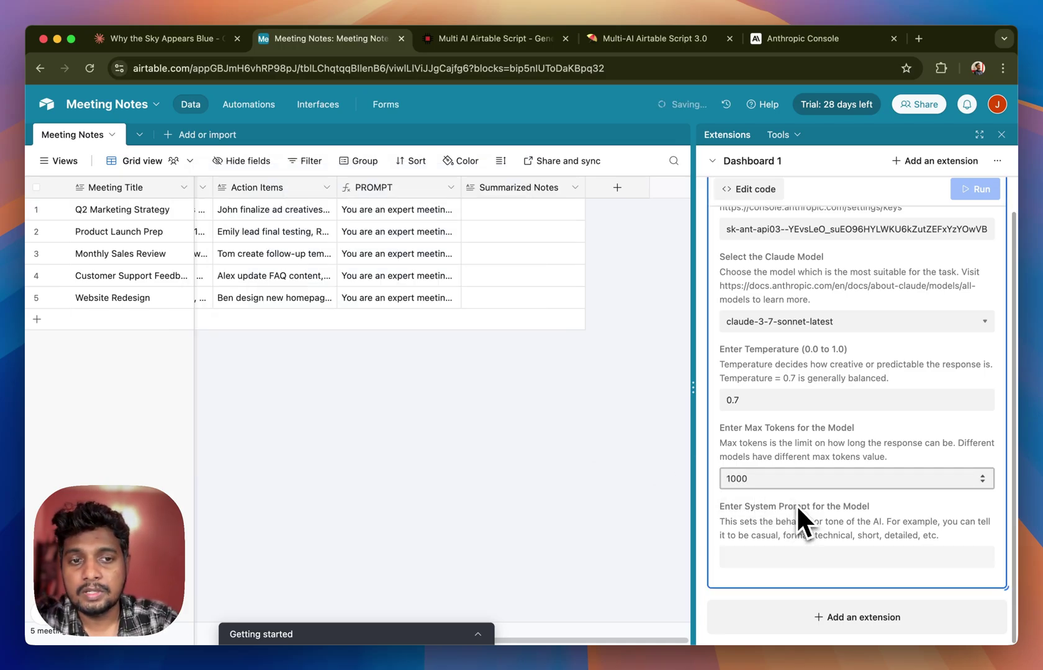
pyautogui.press('Tab')
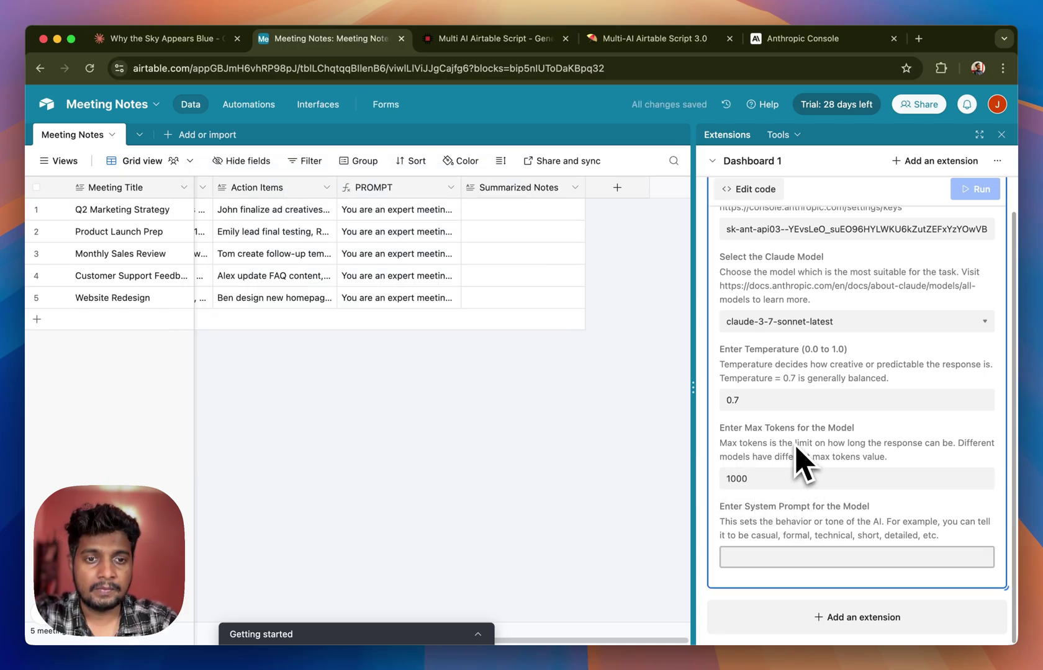
pyautogui.click(728, 552)
pyautogui.write('Be Precise. Do not use uncommon ')
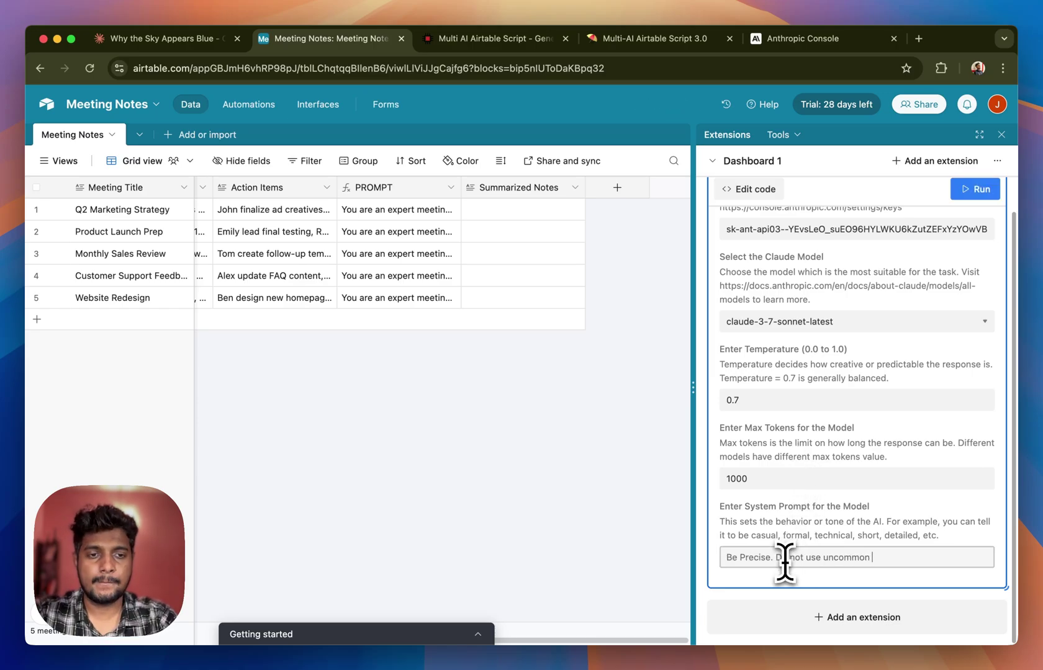
pyautogui.write('words and phrases.')
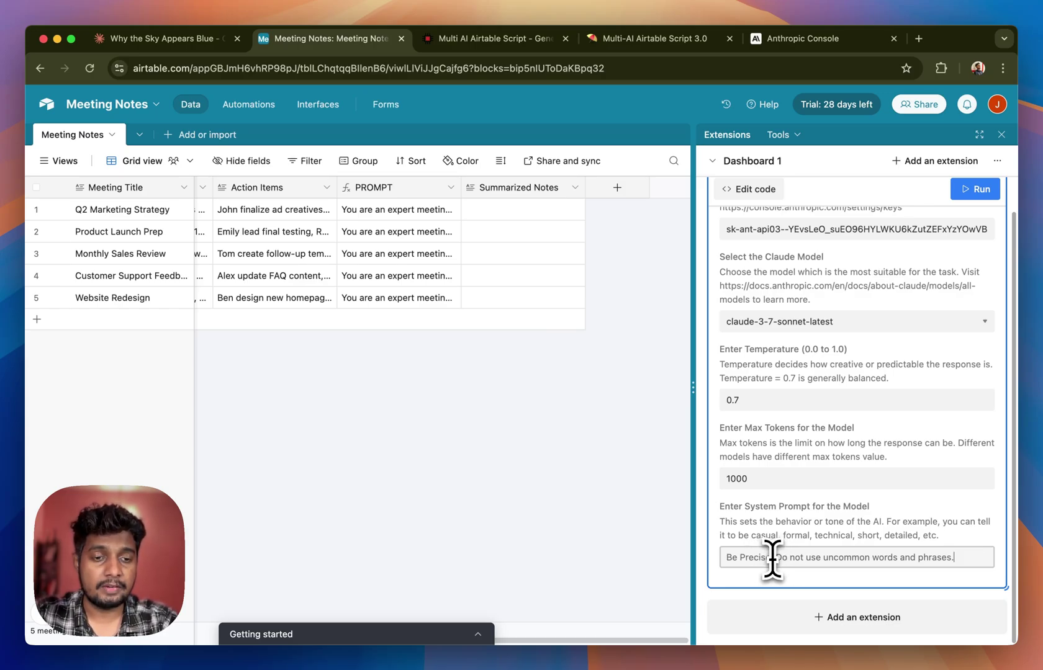
pyautogui.click(770, 594)
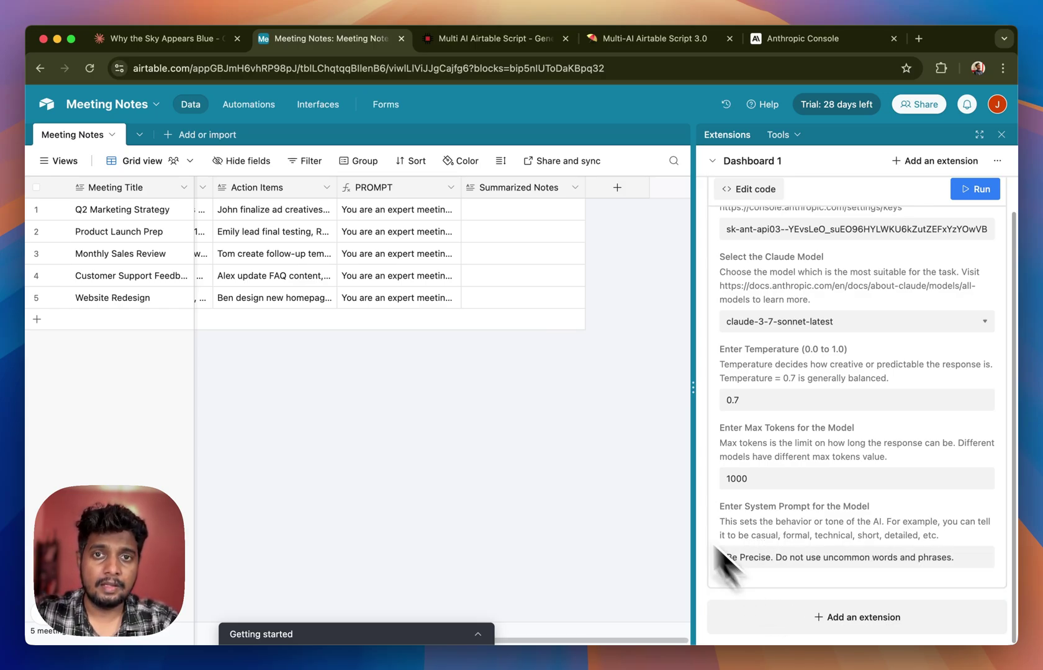
pyautogui.scroll(10, 881, 385)
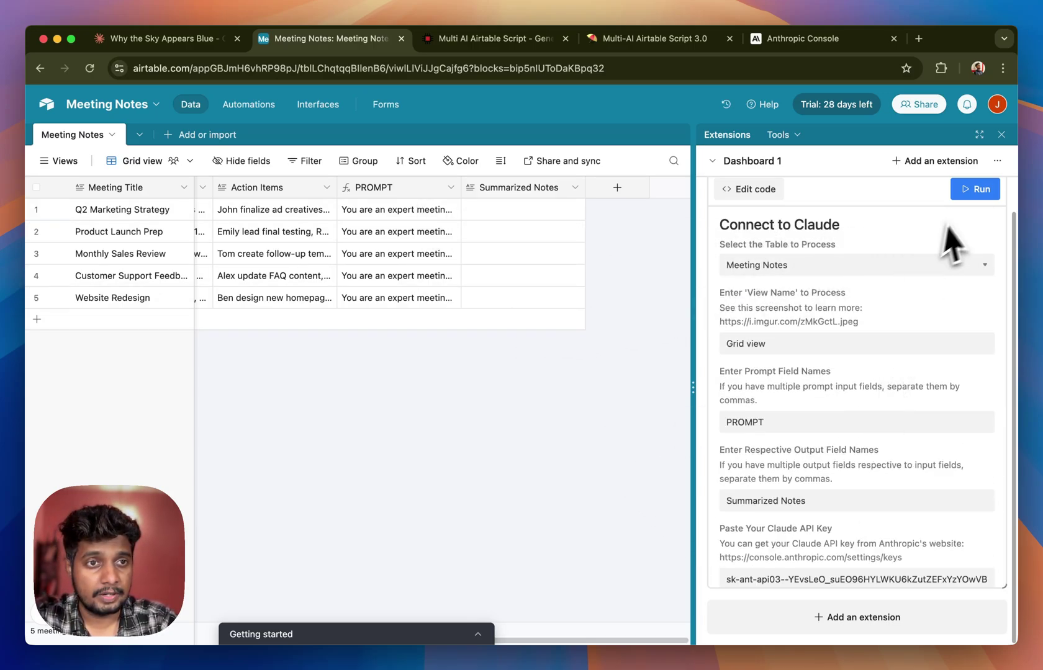
# Run the Claude script over all meetings and expand the Q2 Marketing Strategy summary.
pyautogui.click(960, 194)
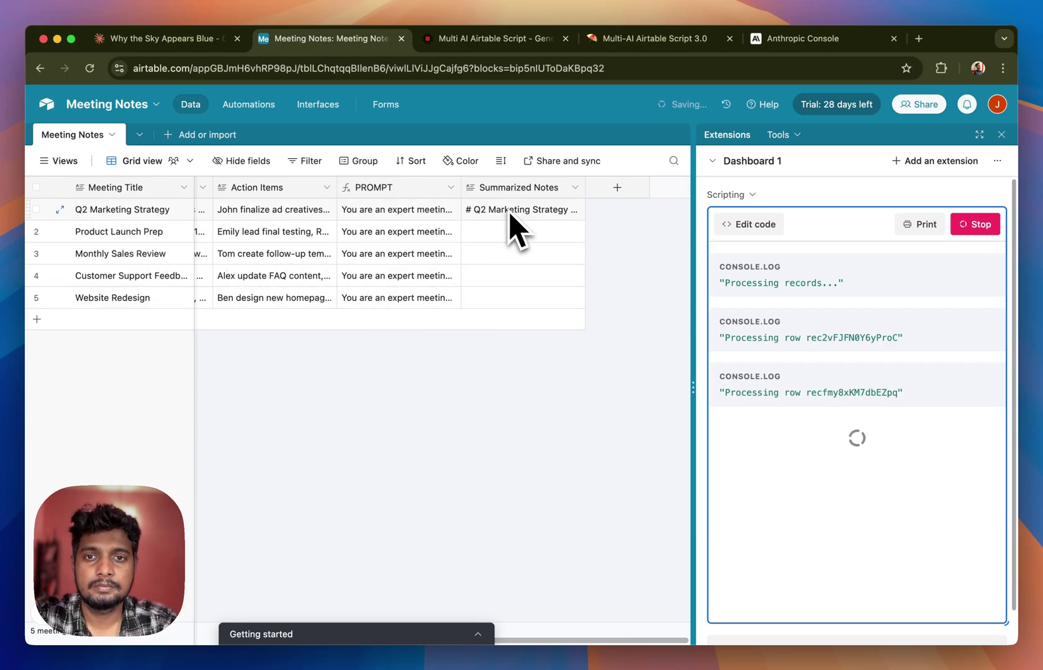
pyautogui.click(552, 216)
pyautogui.click(576, 209)
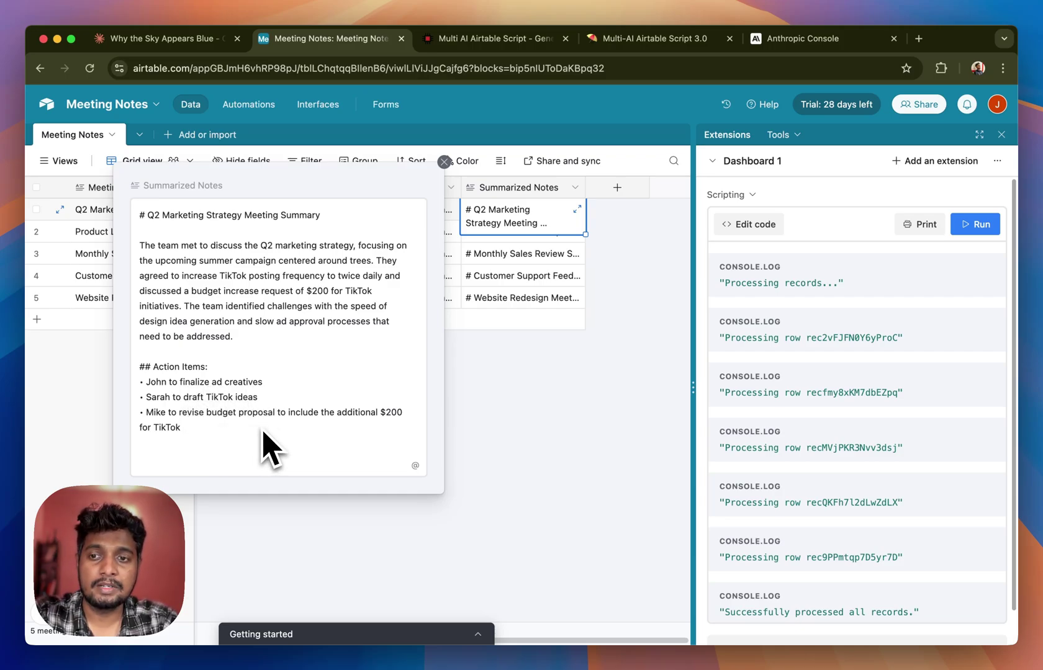
# Close the expanded summary and delete the Monthly Sales Review Summarized Notes.
pyautogui.click(477, 442)
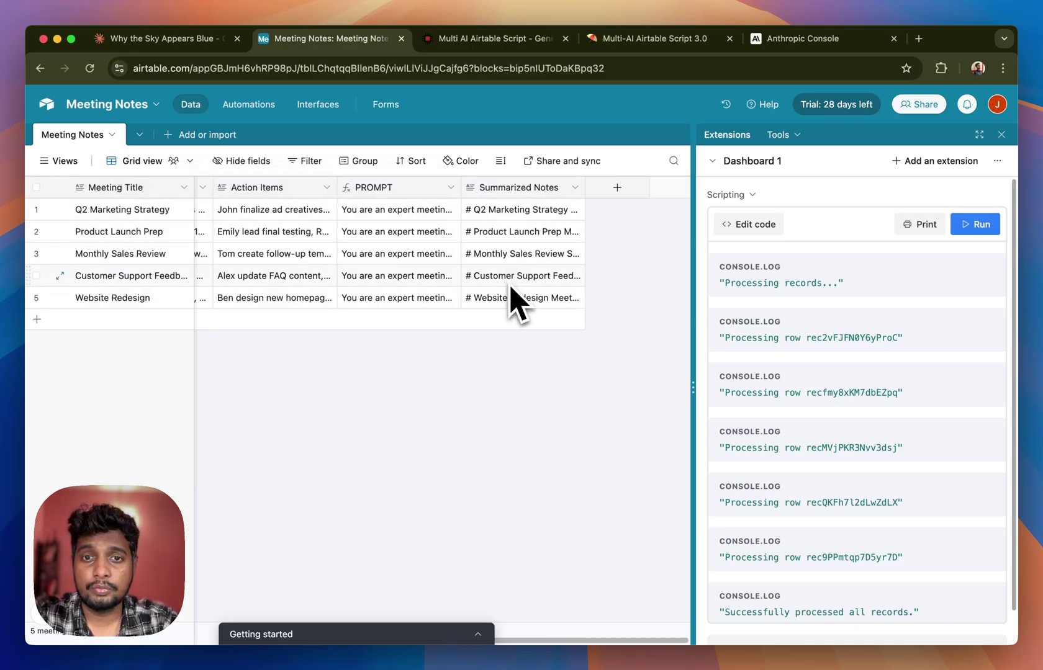
pyautogui.click(522, 255)
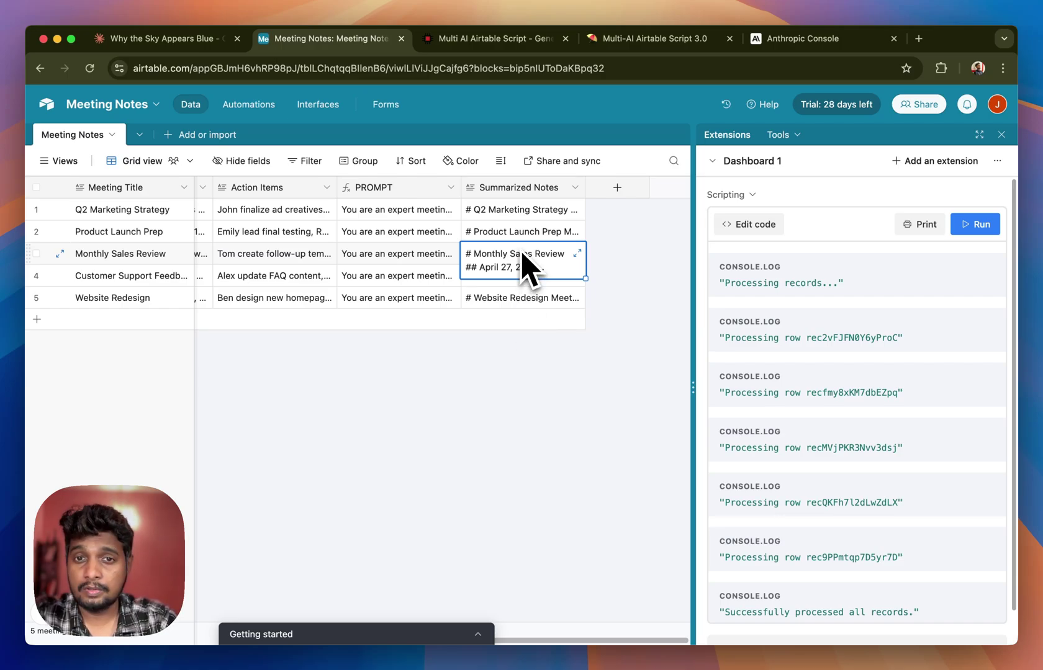
pyautogui.press('Delete')
pyautogui.click(524, 407)
# Re-run the script, then delete the regenerated Monthly Sales Review summary again.
pyautogui.click(976, 224)
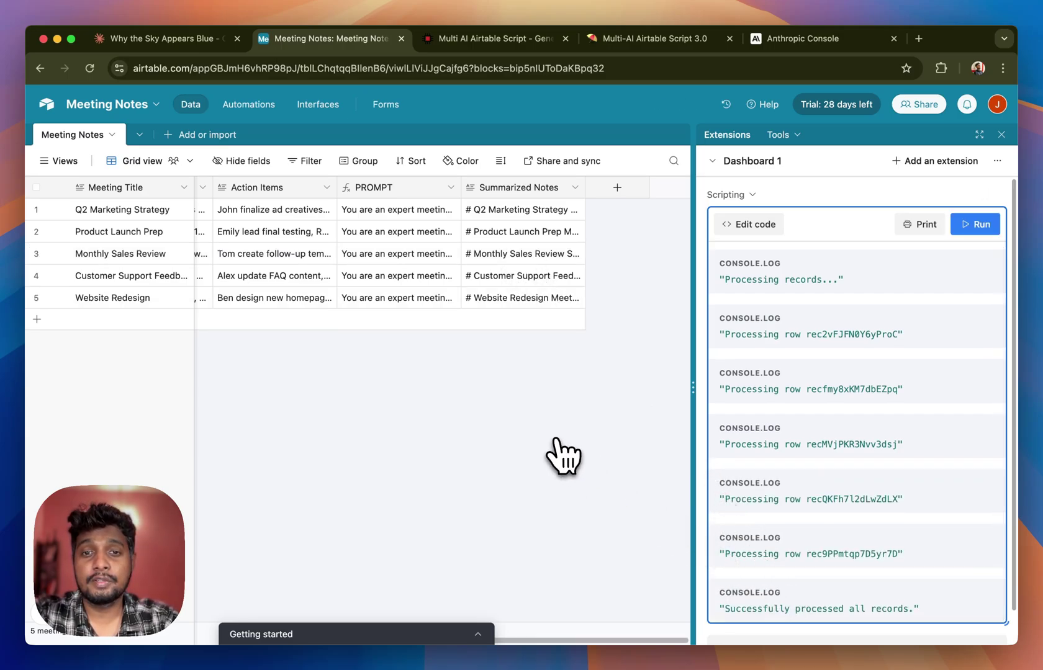
pyautogui.click(513, 255)
pyautogui.press('Delete')
pyautogui.click(542, 423)
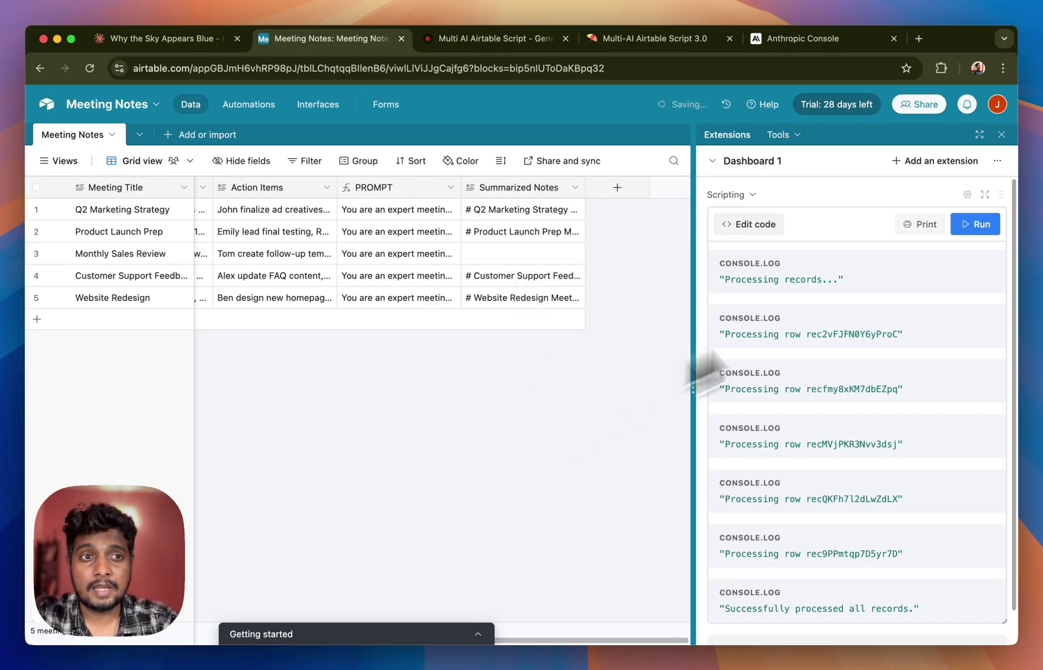
# Switch the Claude extension's model to claude-3-5-sonnet-latest.
pyautogui.click(967, 195)
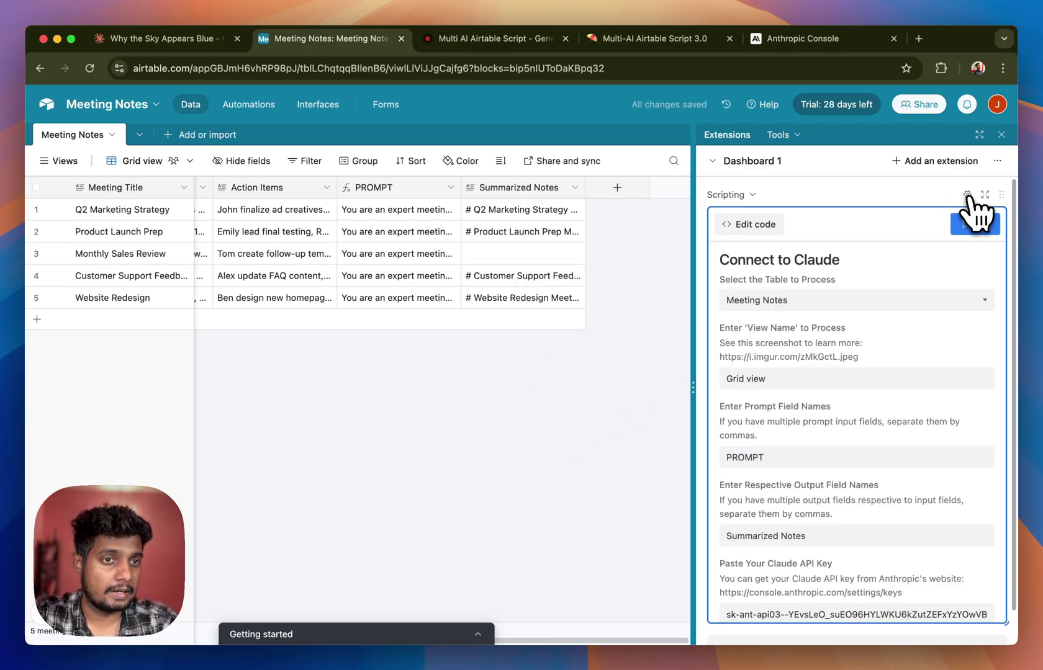
pyautogui.scroll(-6, 897, 361)
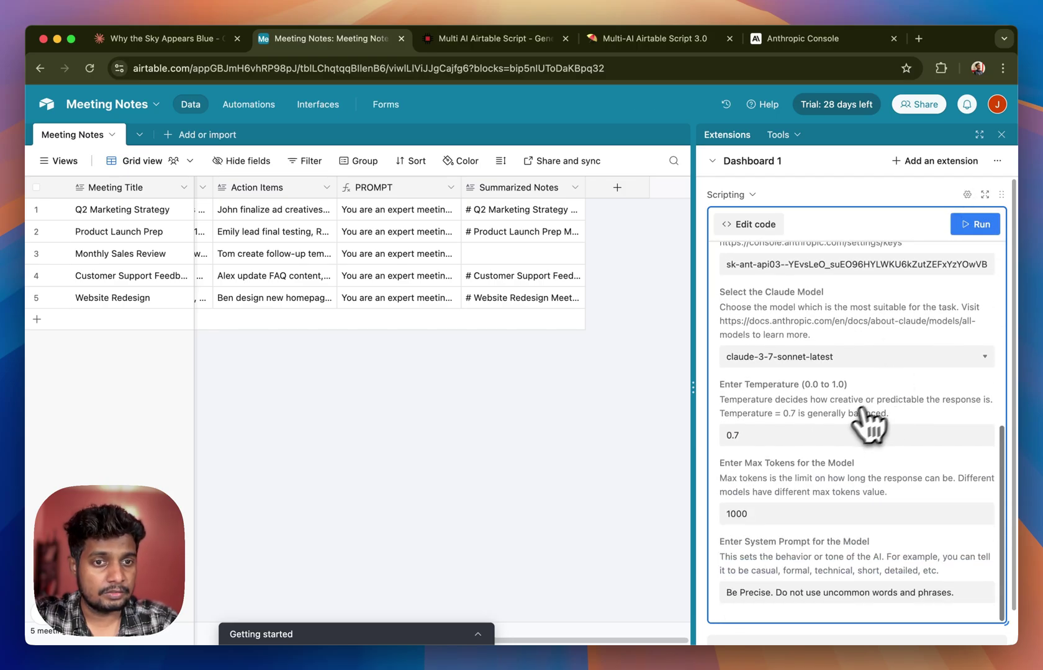
pyautogui.click(779, 361)
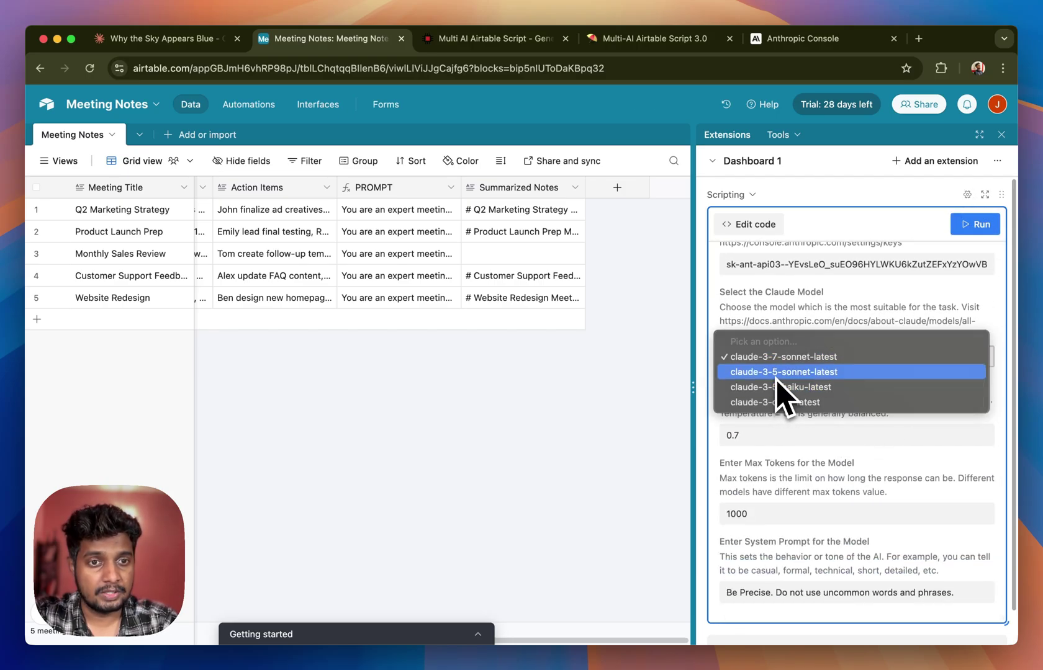
pyautogui.click(777, 372)
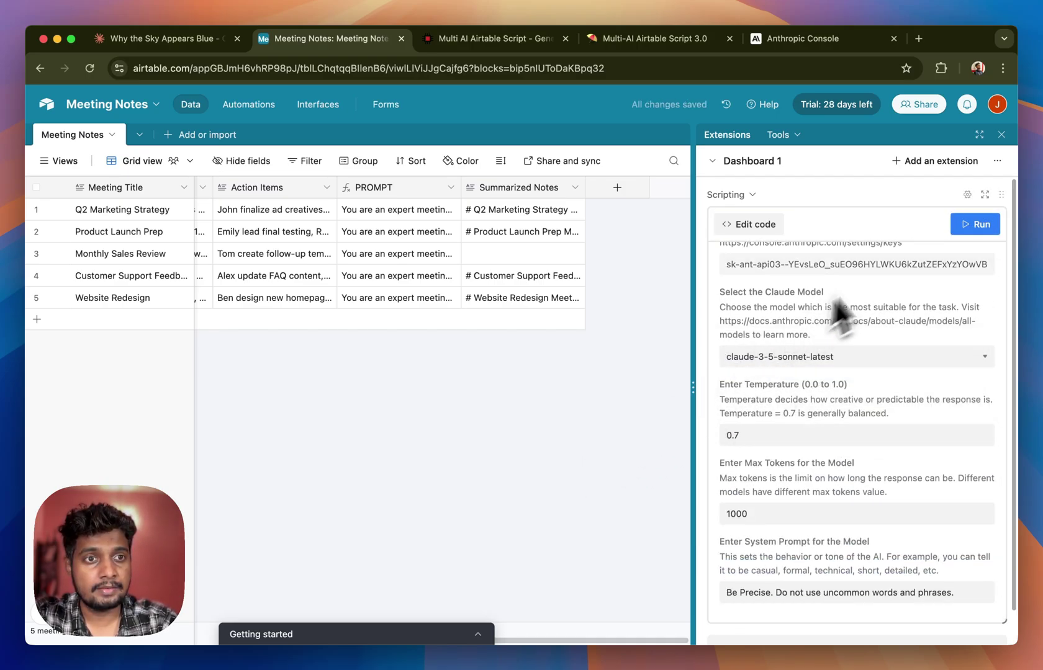
# Run the script and view the refilled Monthly Sales Review summary in full.
pyautogui.click(976, 227)
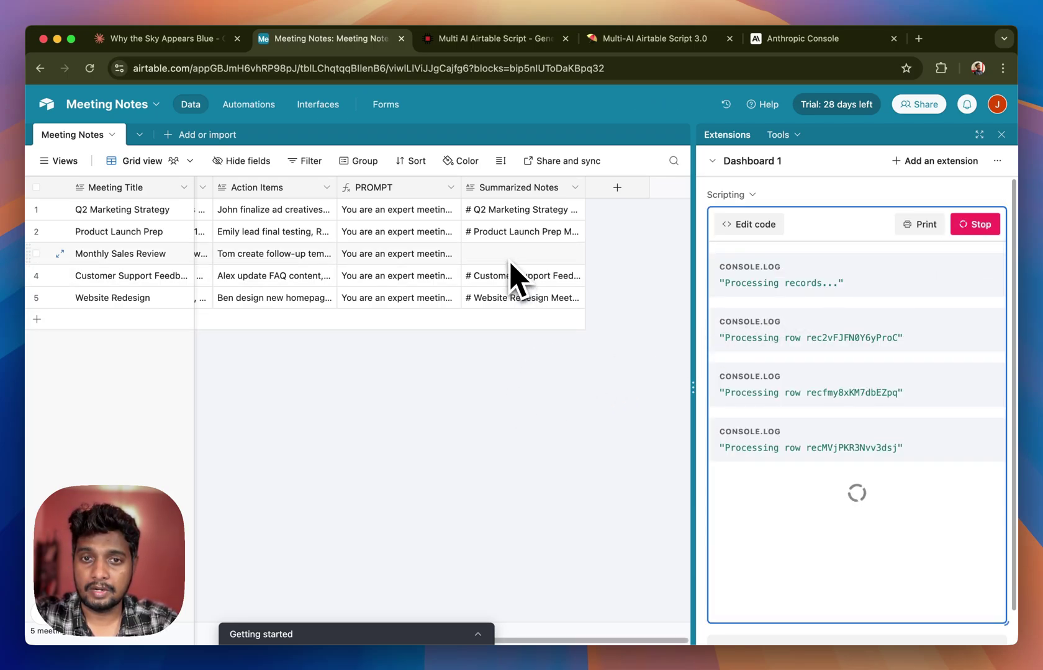
pyautogui.click(576, 269)
pyautogui.click(583, 270)
pyautogui.press('Escape')
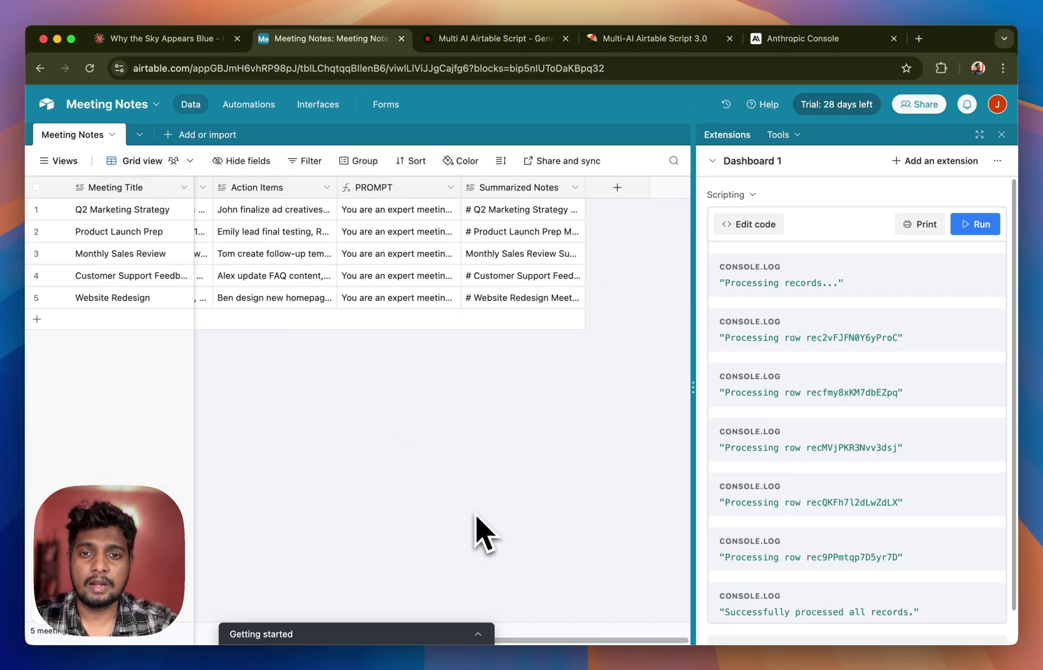
# Return to the Multi AI Airtable Script store page tab.
pyautogui.click(500, 38)
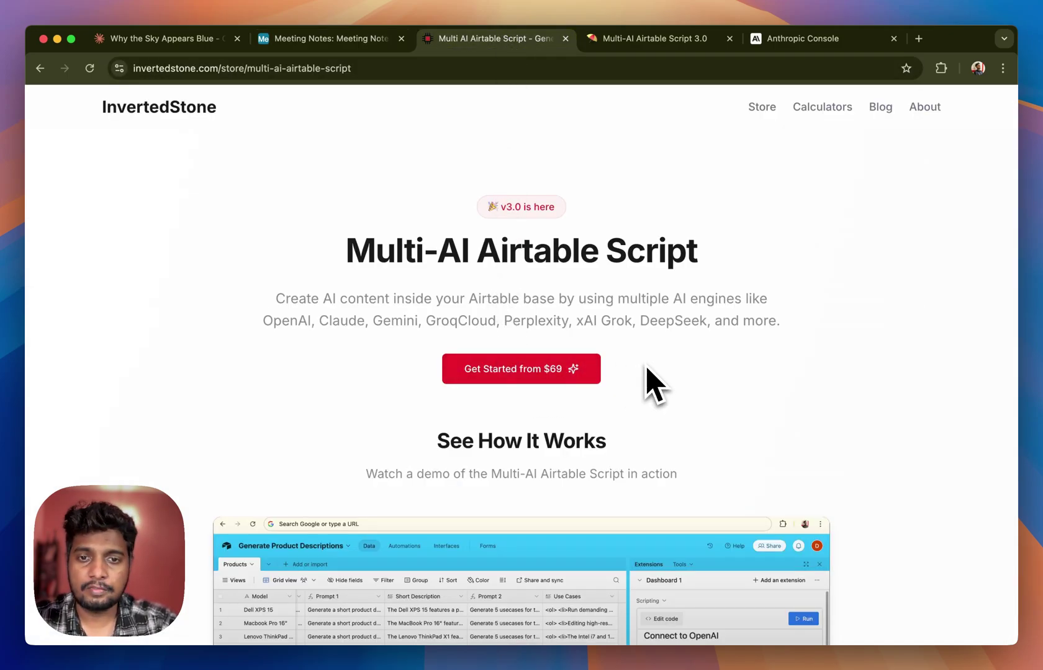